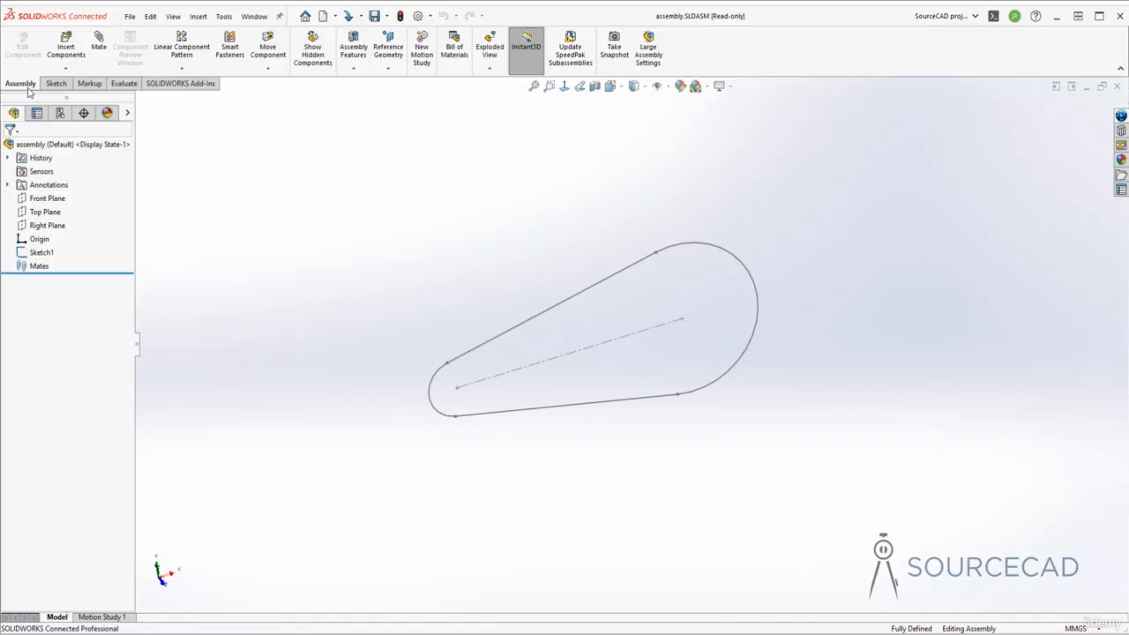
Insert the In link part from the Chain link folder into the assembly and place it near the loop sketch.
{"action": "left_click", "coordinate": [65, 44]}
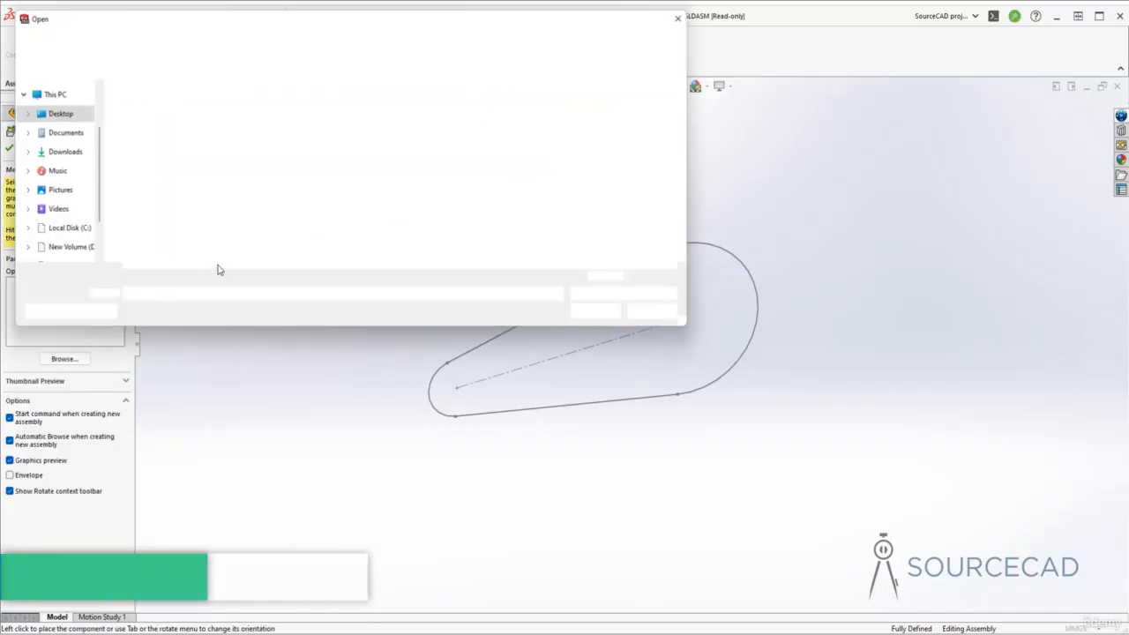
{"action": "left_click", "coordinate": [176, 124]}
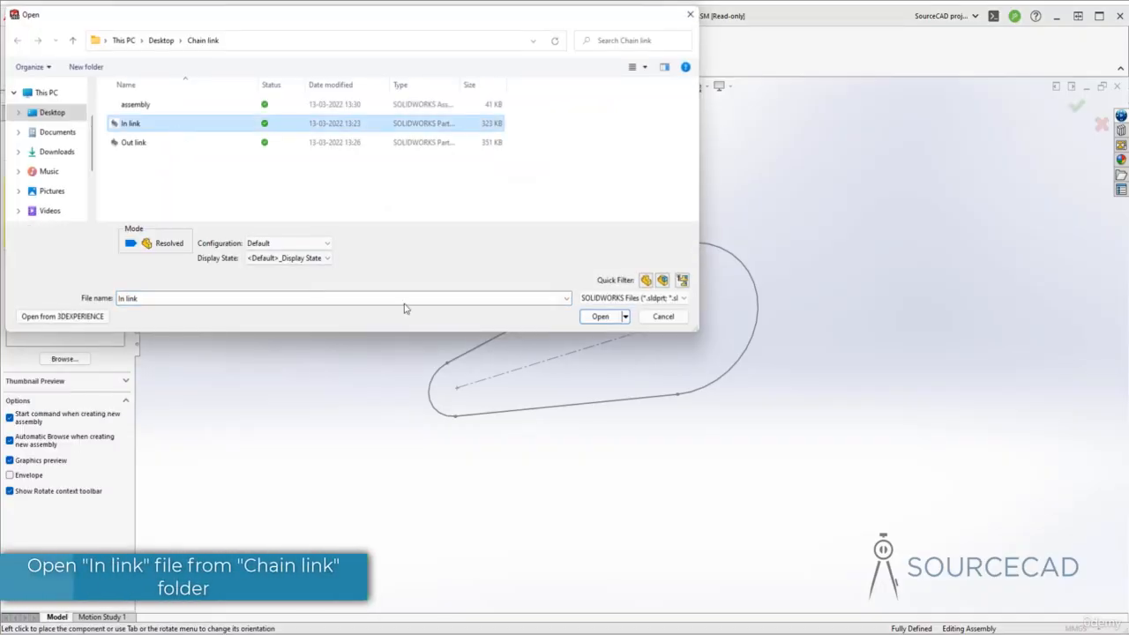
{"action": "left_click", "coordinate": [599, 316]}
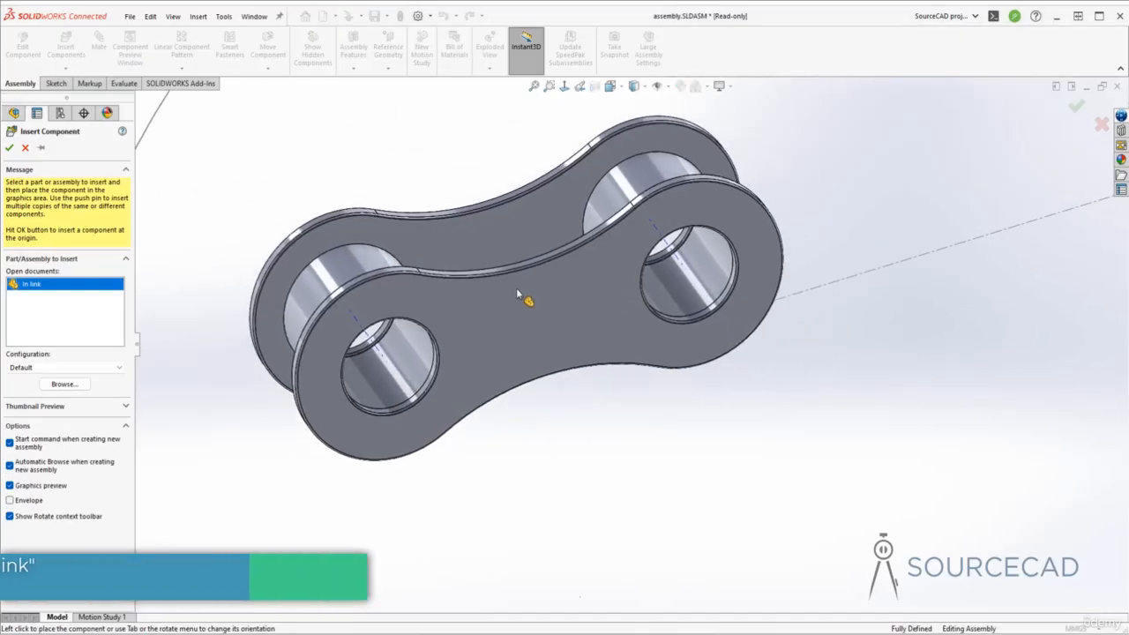
{"action": "left_click", "coordinate": [516, 287]}
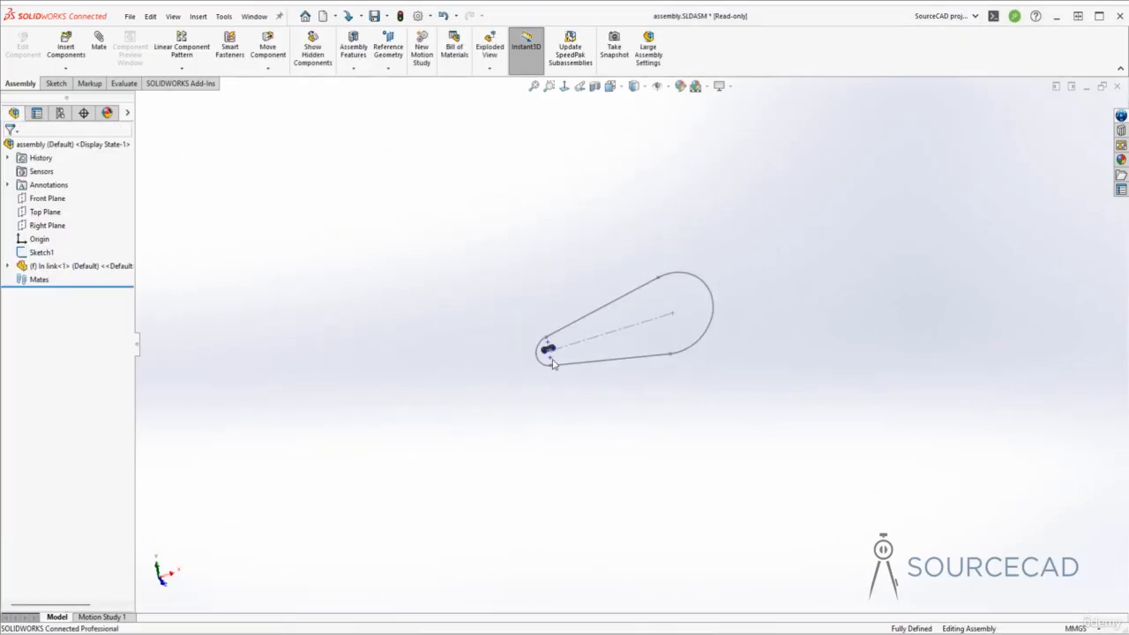
Float the fixed In link component and move it just outside the loop sketch, below its small arc.
{"action": "left_click", "coordinate": [40, 267]}
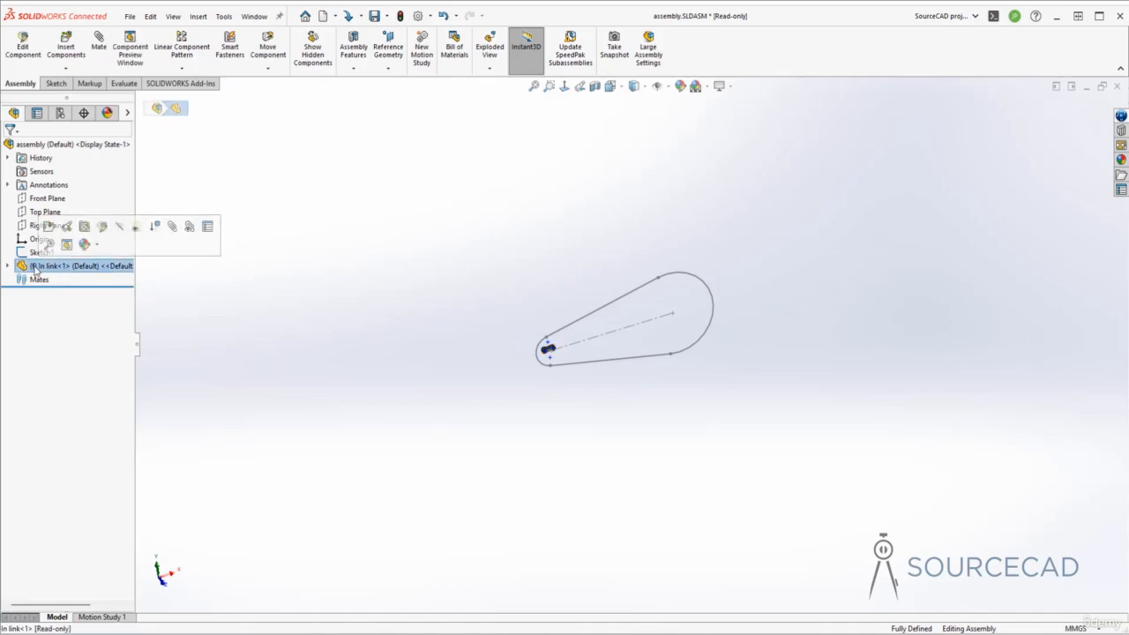
{"action": "right_click", "coordinate": [35, 269]}
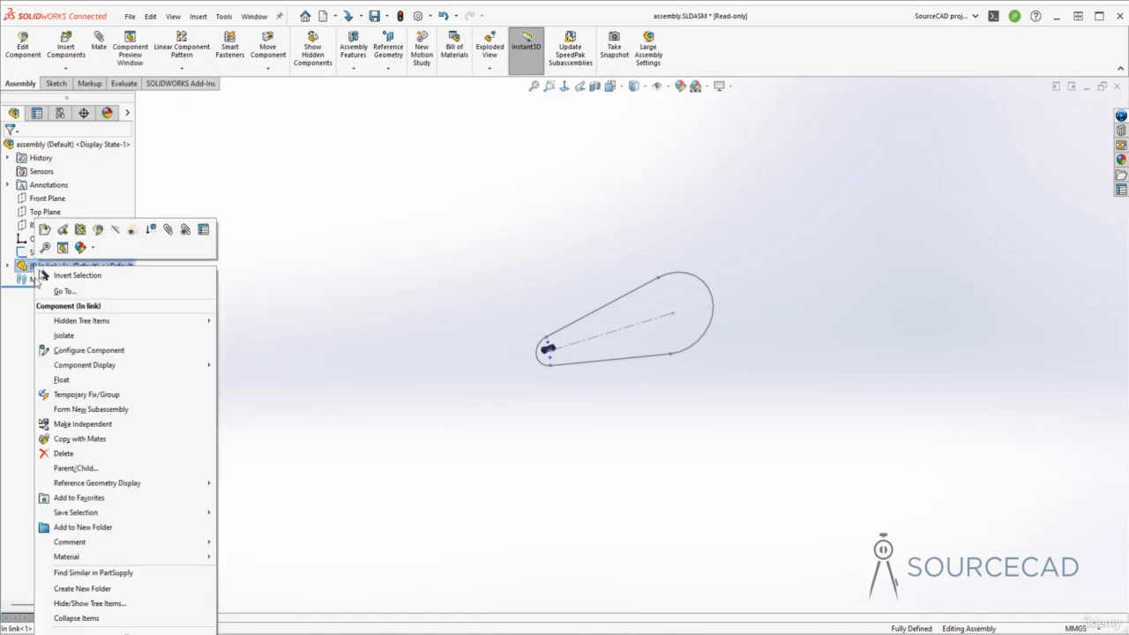
{"action": "left_click", "coordinate": [53, 378]}
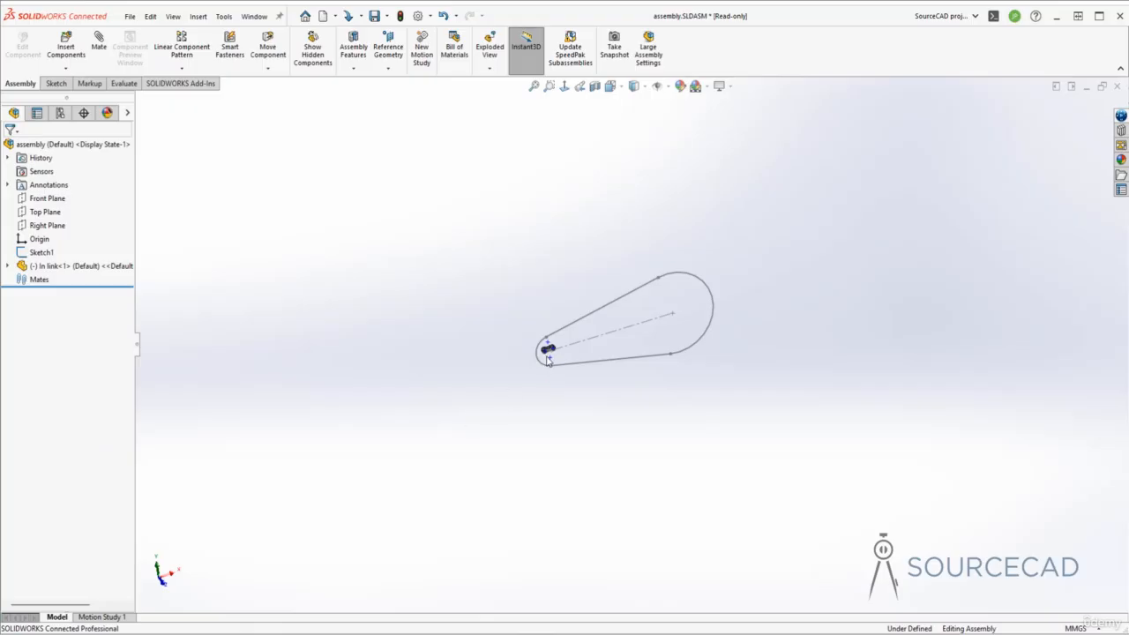
{"action": "scroll", "coordinate": [547, 364], "scroll_direction": "down", "scroll_amount": 5}
{"action": "mouse_move", "coordinate": [613, 362]}
{"action": "left_mouse_down"}
{"action": "mouse_move", "coordinate": [671, 321]}
{"action": "mouse_move", "coordinate": [638, 338]}
{"action": "left_mouse_up"}
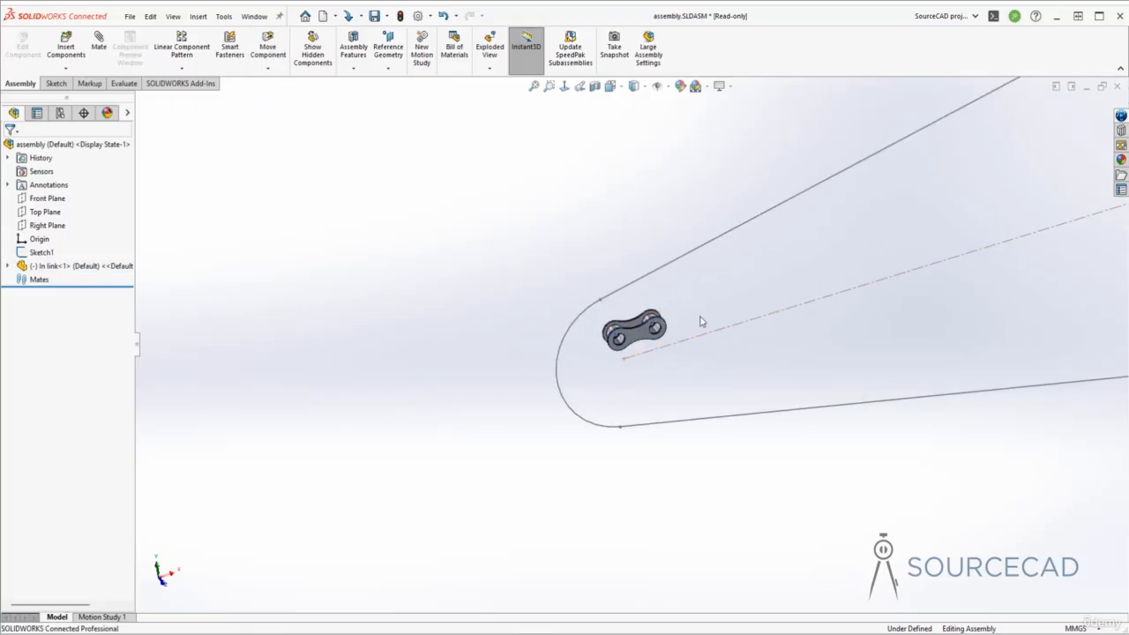
{"action": "middle_click_drag", "start_coordinate": [701, 320], "coordinate": [500, 377]}
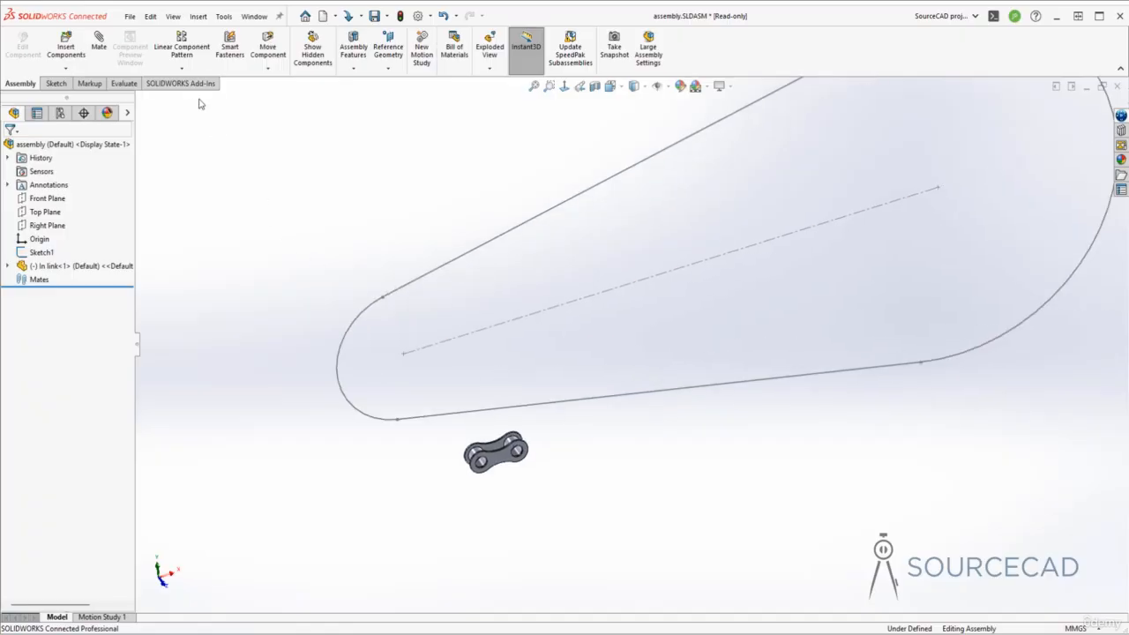
Start a Chain Component Pattern and define its path by selecting the whole sketch as a closed loop.
{"action": "left_click", "coordinate": [182, 68]}
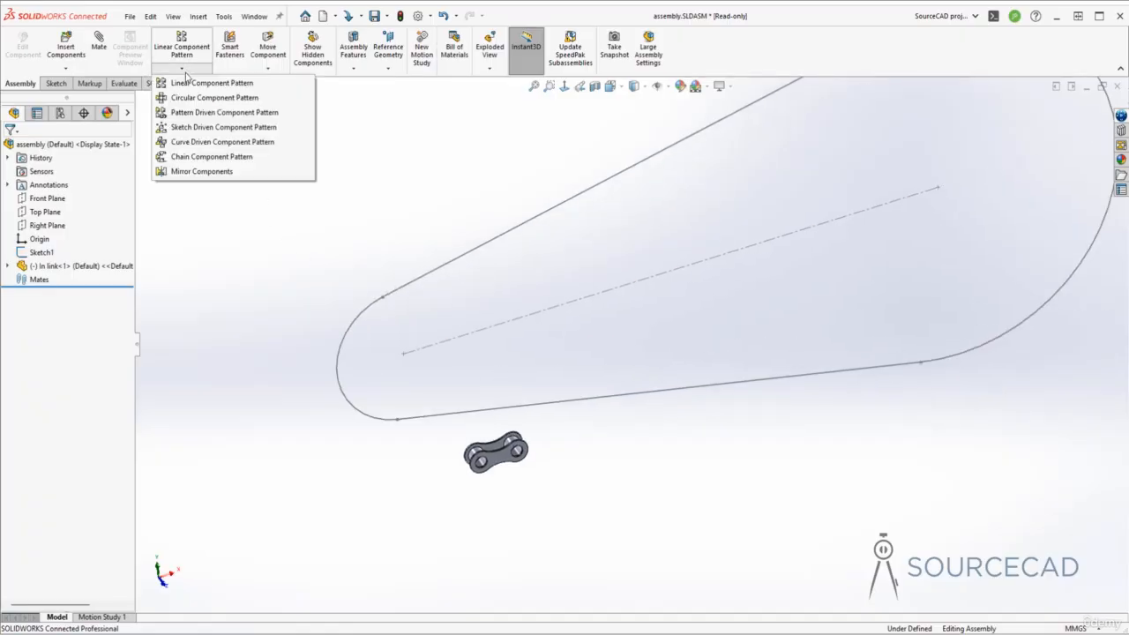
{"action": "left_click", "coordinate": [205, 156]}
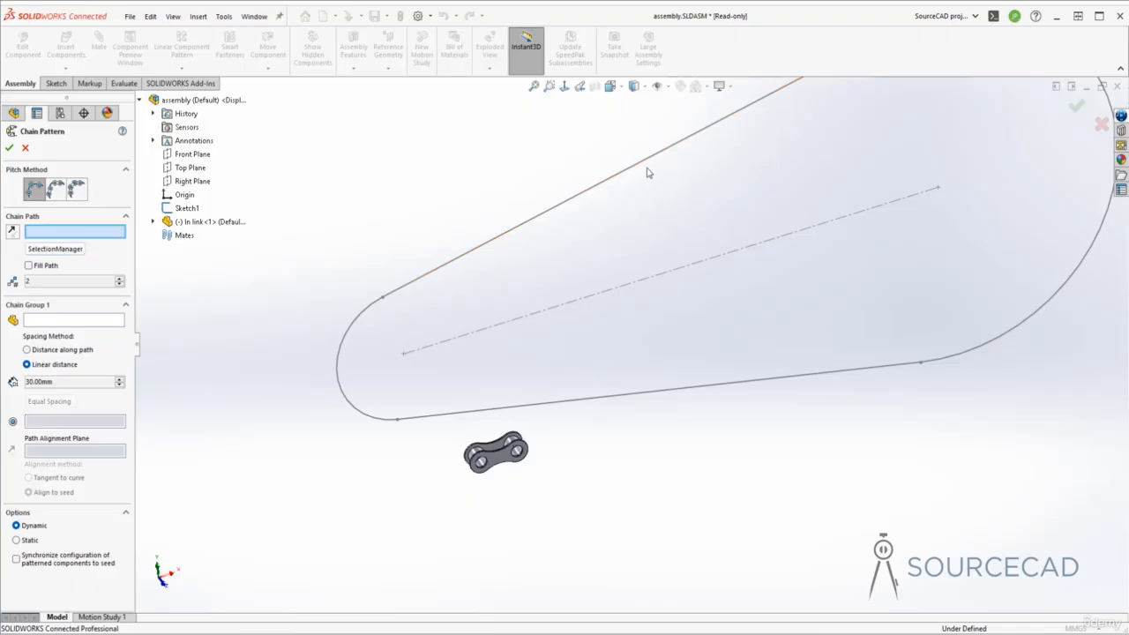
{"action": "left_click", "coordinate": [61, 250]}
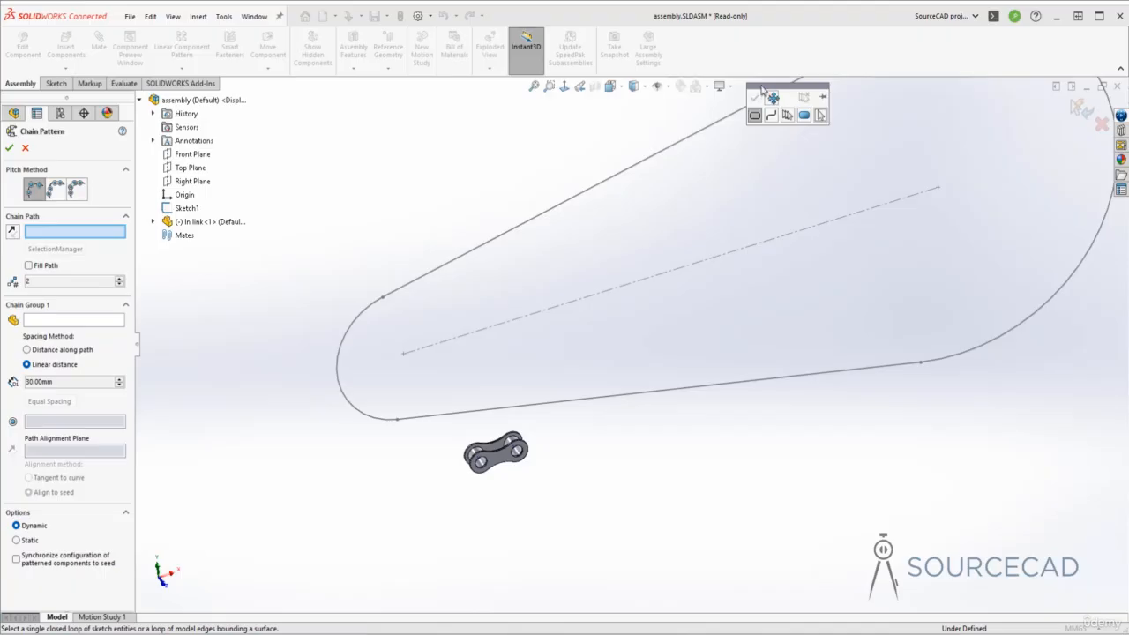
{"action": "left_click_drag", "start_coordinate": [769, 88], "coordinate": [307, 204]}
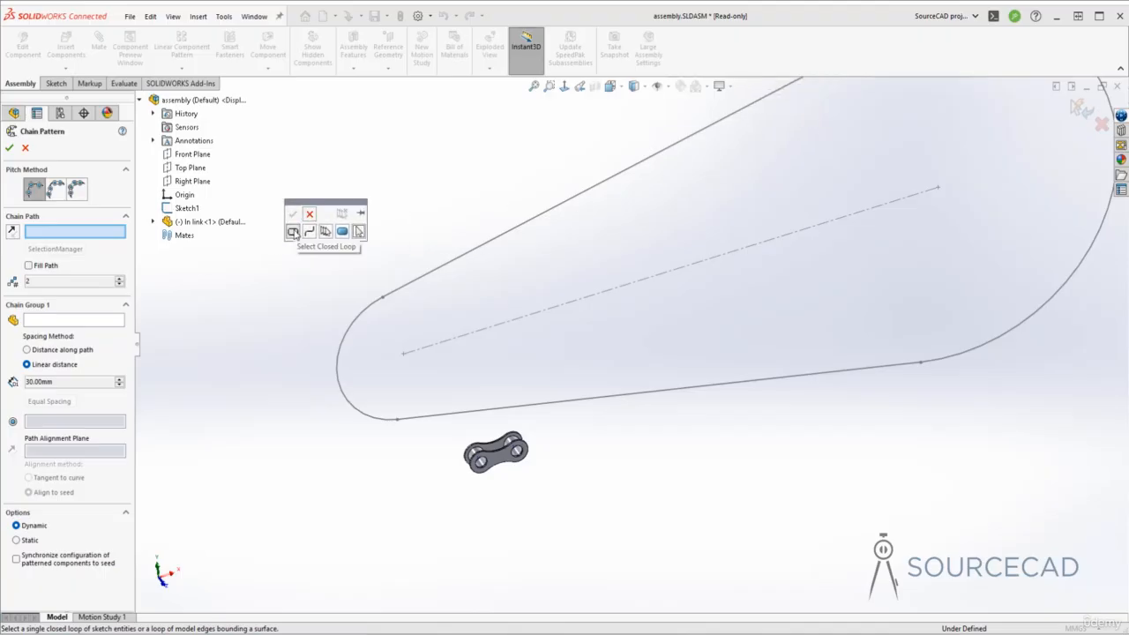
{"action": "left_click", "coordinate": [294, 233]}
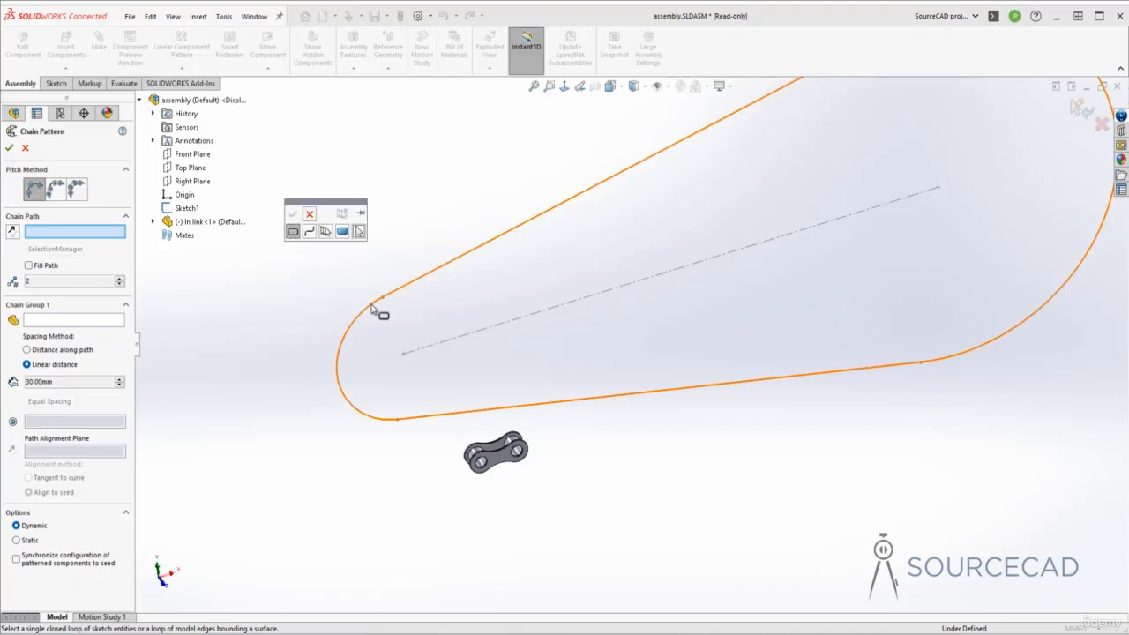
{"action": "left_click", "coordinate": [372, 307]}
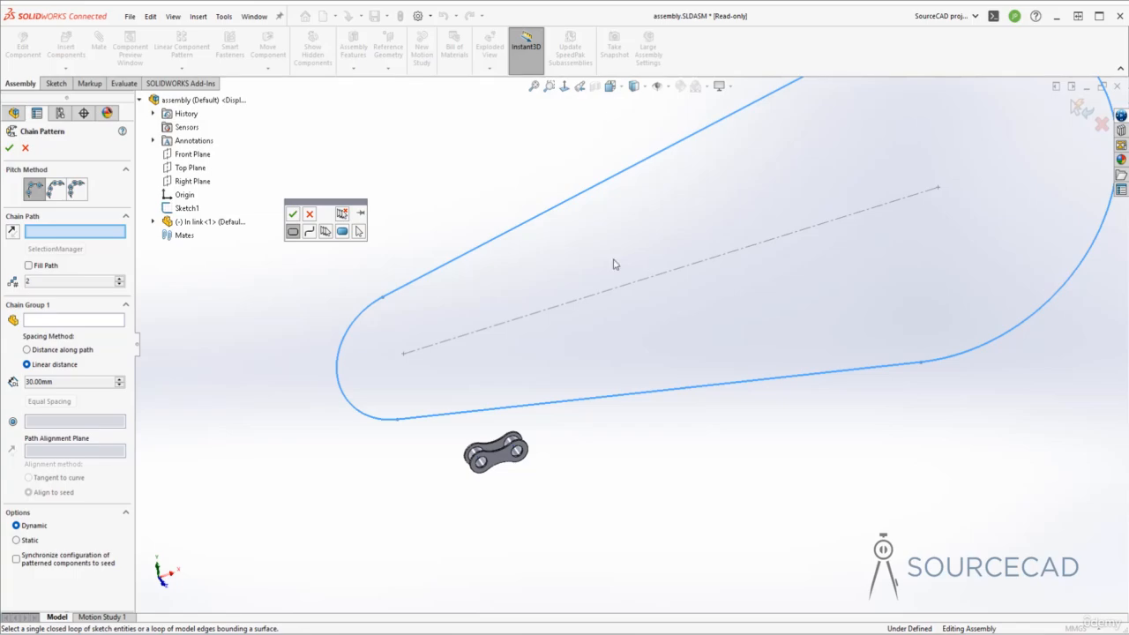
{"action": "left_click", "coordinate": [292, 213]}
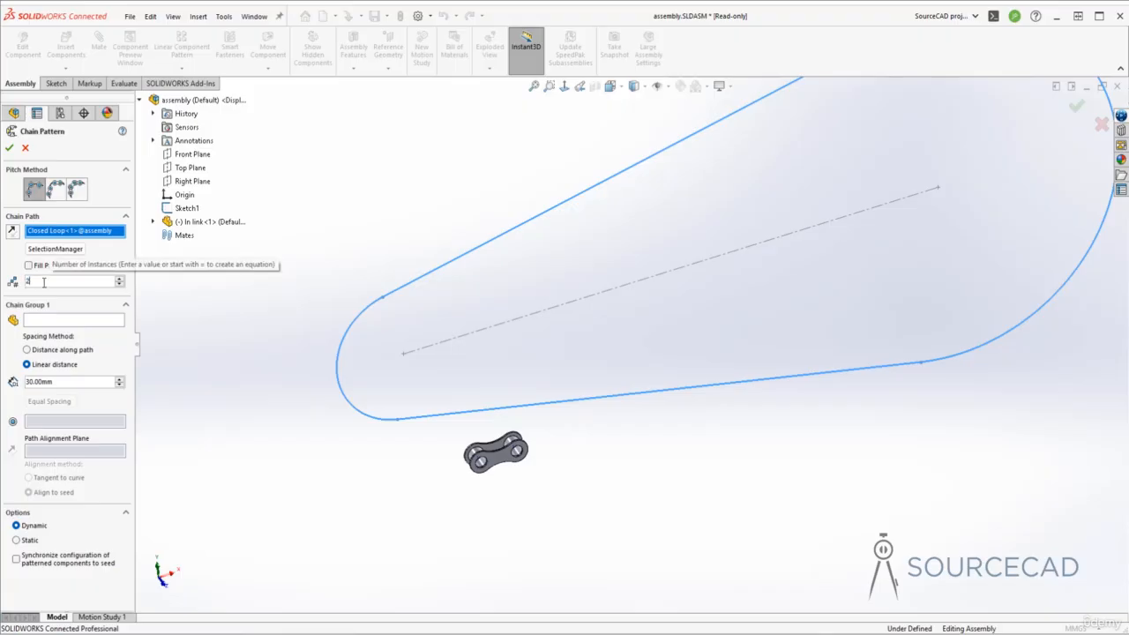
Set the number of instances to 24 and choose the In link as the component for Chain Group 1.
{"action": "type", "text": "4"}
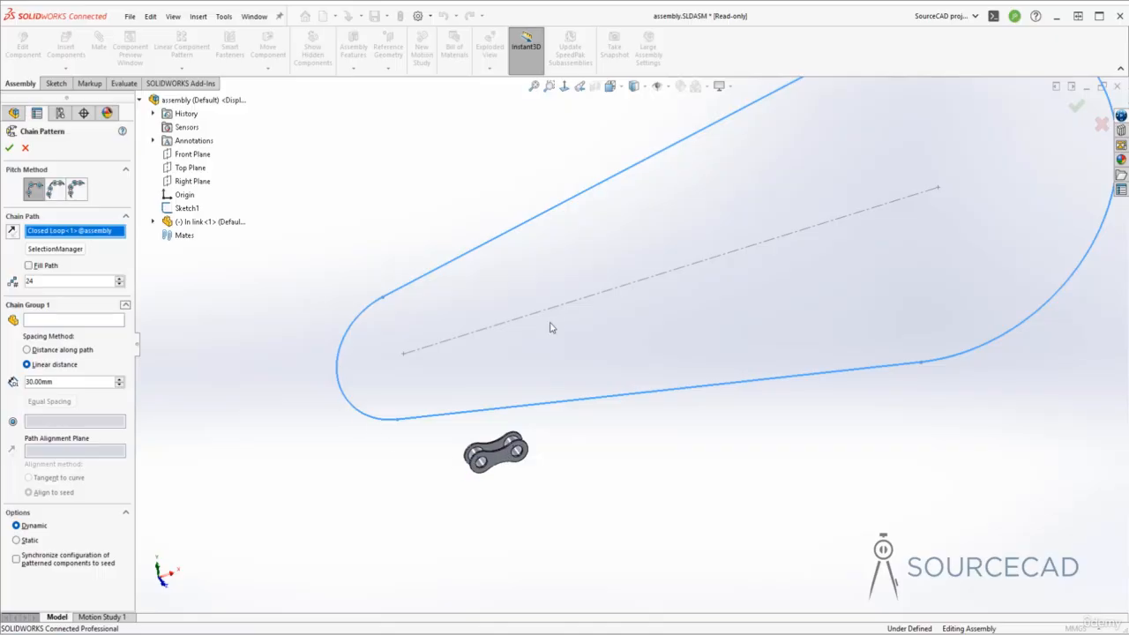
{"action": "left_click", "coordinate": [49, 323]}
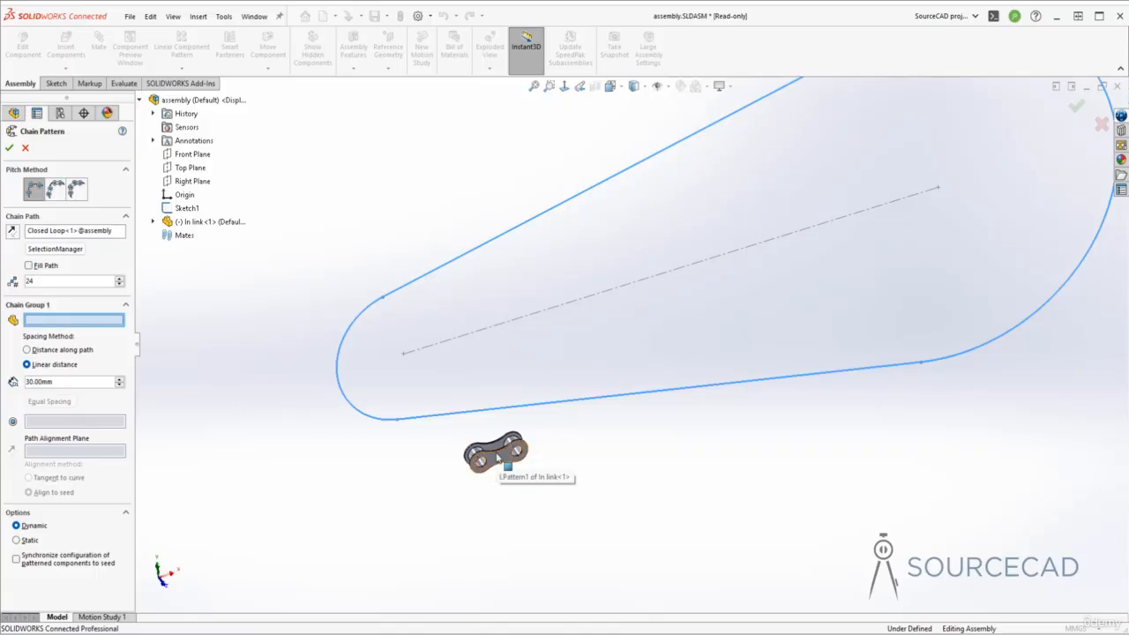
{"action": "left_click", "coordinate": [496, 456]}
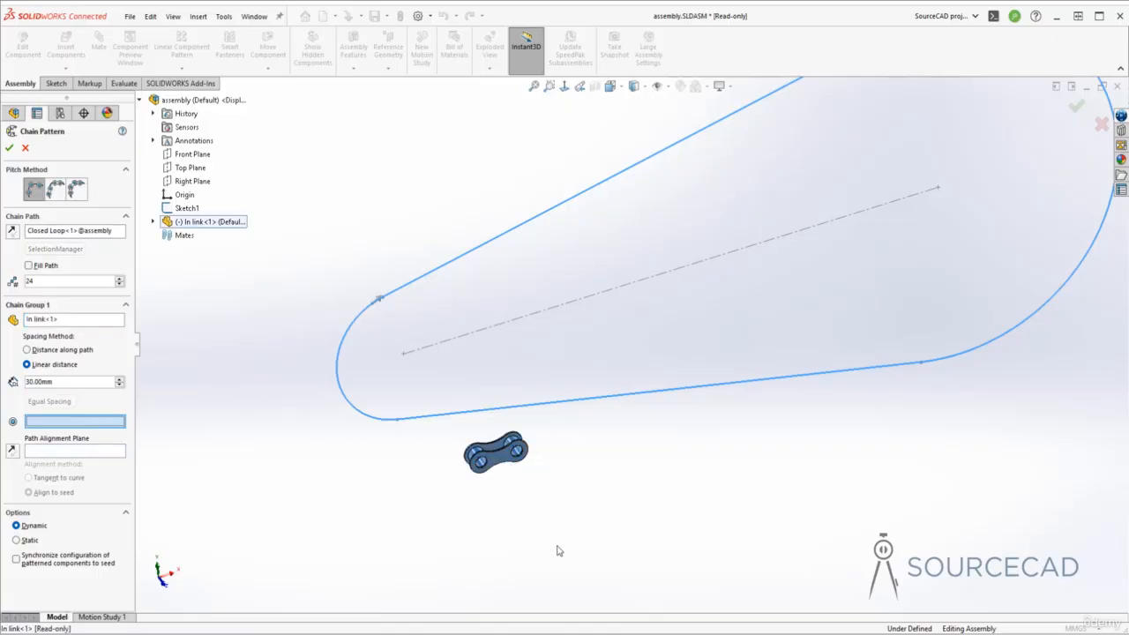
Set the spacing method to Distance along path and use the axis of the link's lower-left hole as the path link.
{"action": "left_click", "coordinate": [41, 350]}
{"action": "left_click", "coordinate": [46, 367]}
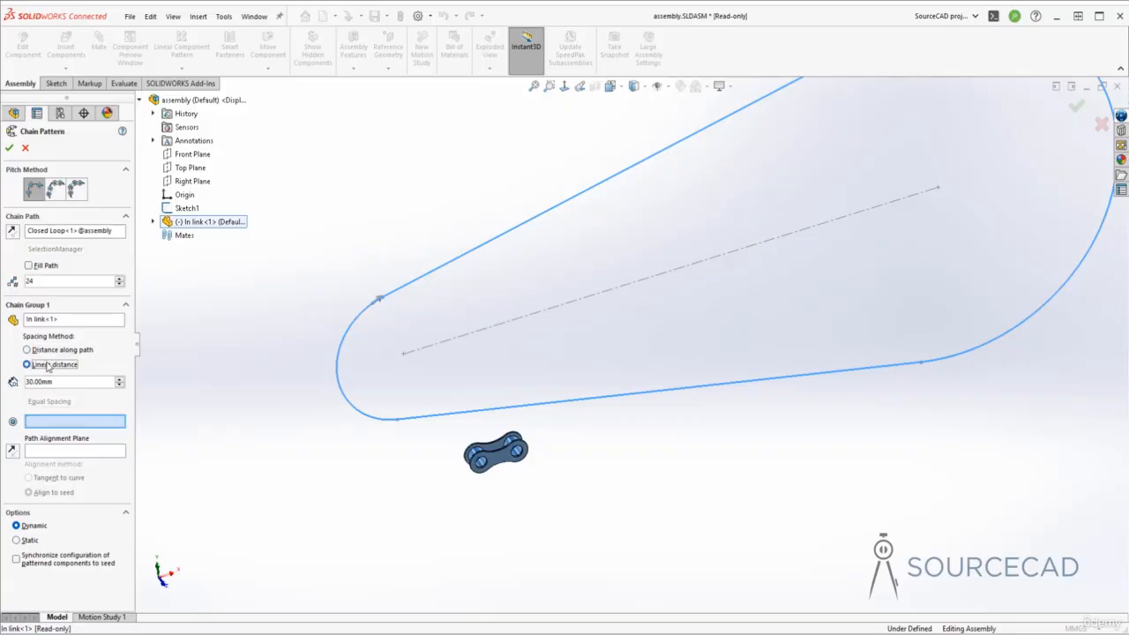
{"action": "left_click", "coordinate": [51, 352]}
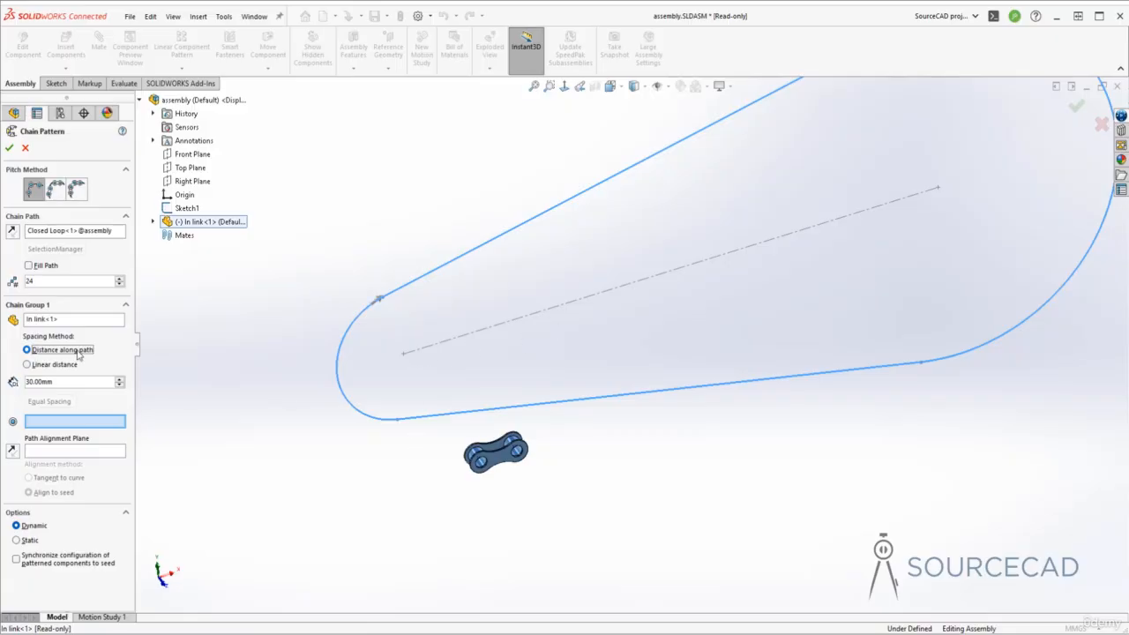
{"action": "left_click_drag", "start_coordinate": [61, 382], "coordinate": [15, 389]}
{"action": "scroll", "coordinate": [445, 504], "scroll_direction": "down", "scroll_amount": 5}
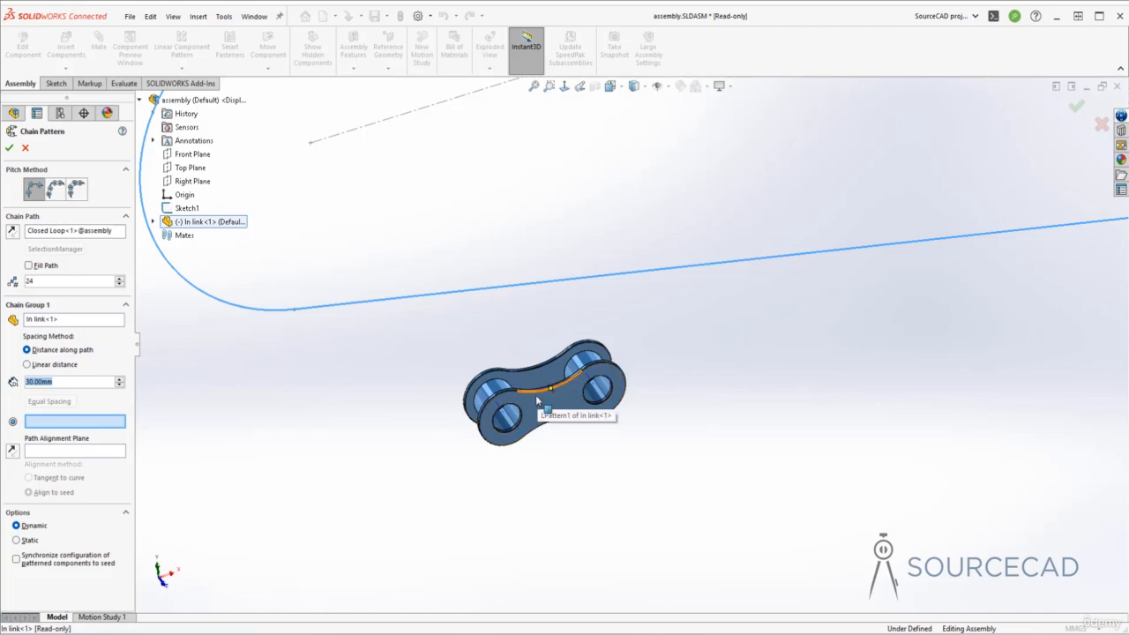
{"action": "left_click", "coordinate": [503, 416]}
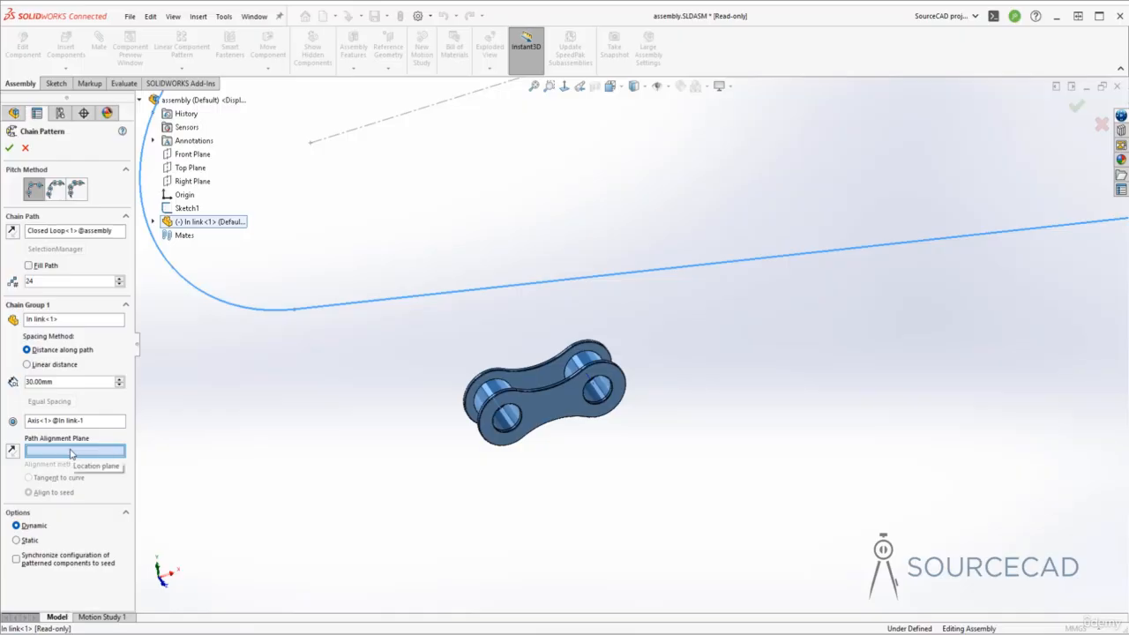
Use the In link's Midplane as the path alignment plane of the chain pattern.
{"action": "scroll", "coordinate": [494, 439], "scroll_direction": "up", "scroll_amount": 5}
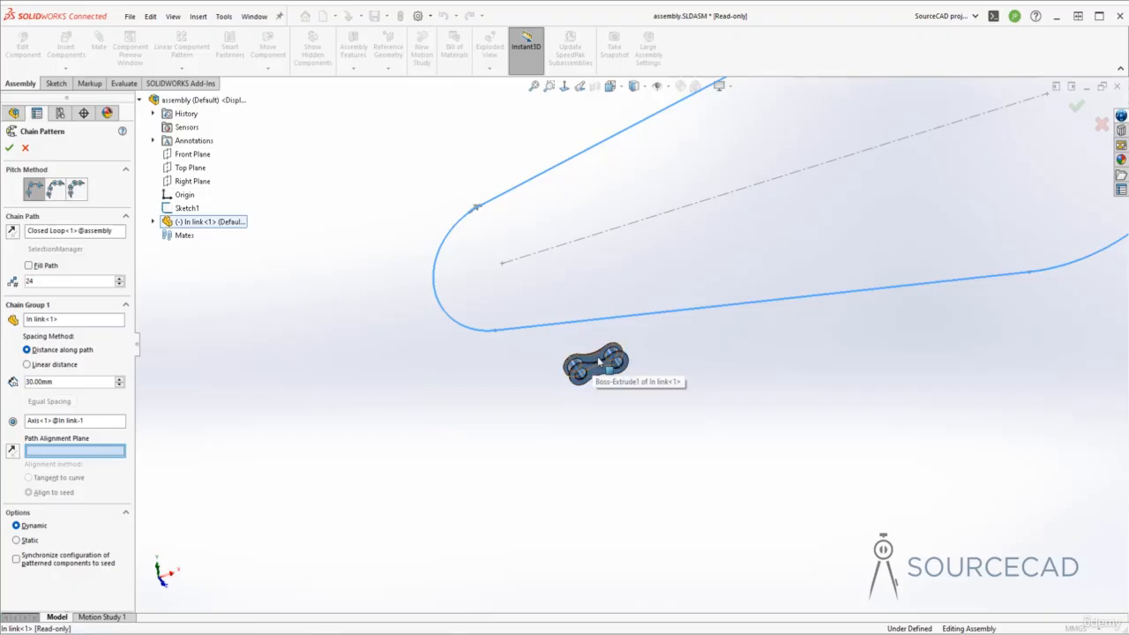
{"action": "left_click", "coordinate": [153, 222]}
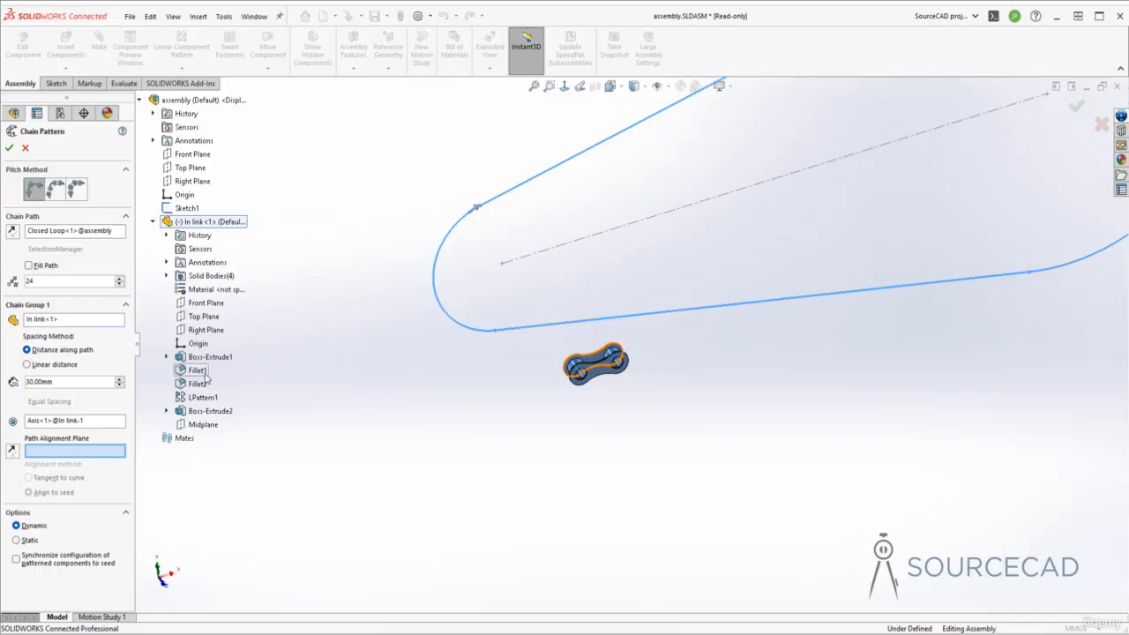
{"action": "left_click", "coordinate": [203, 425]}
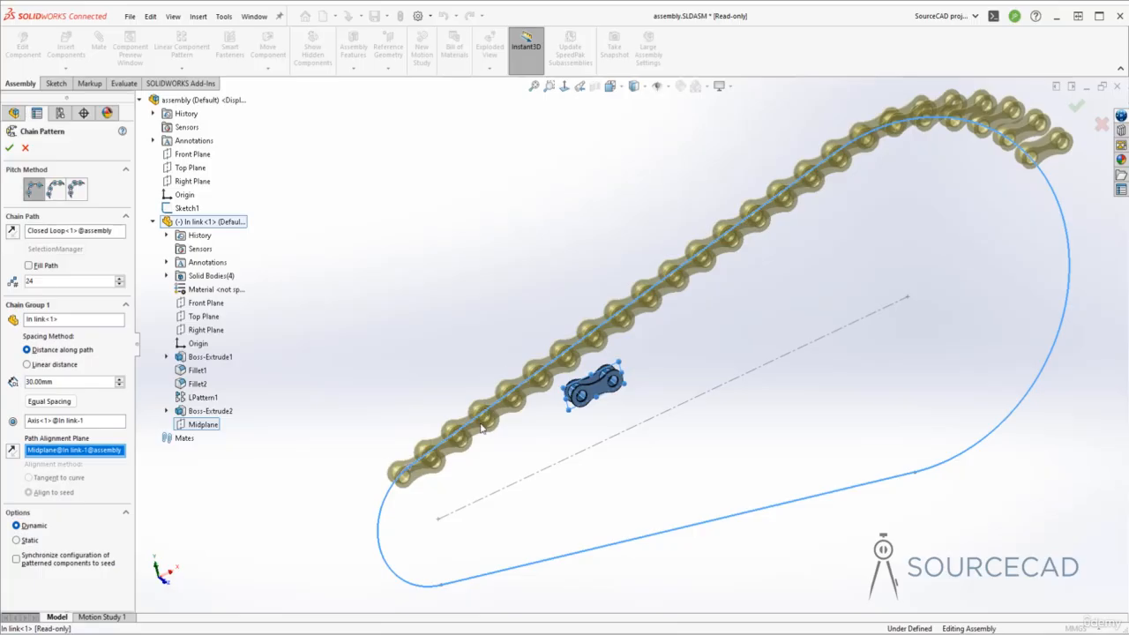
Create the chain pattern with the Dynamic option and pull a link along the path to test the chain's motion.
{"action": "scroll", "coordinate": [1013, 209], "scroll_direction": "up", "scroll_amount": 2}
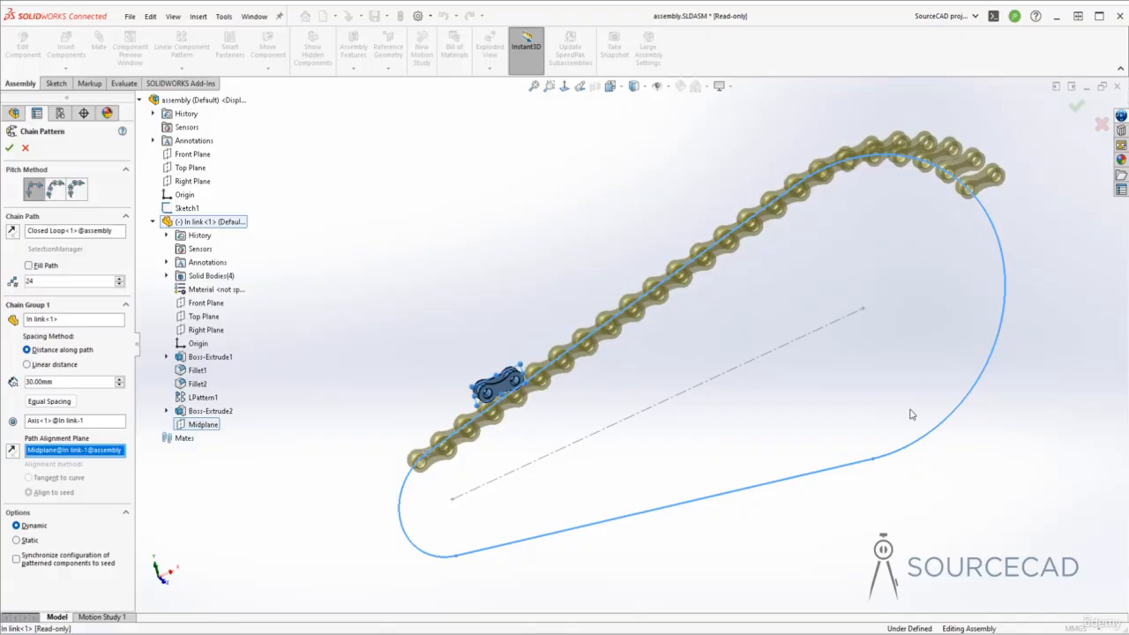
{"action": "left_click", "coordinate": [16, 540]}
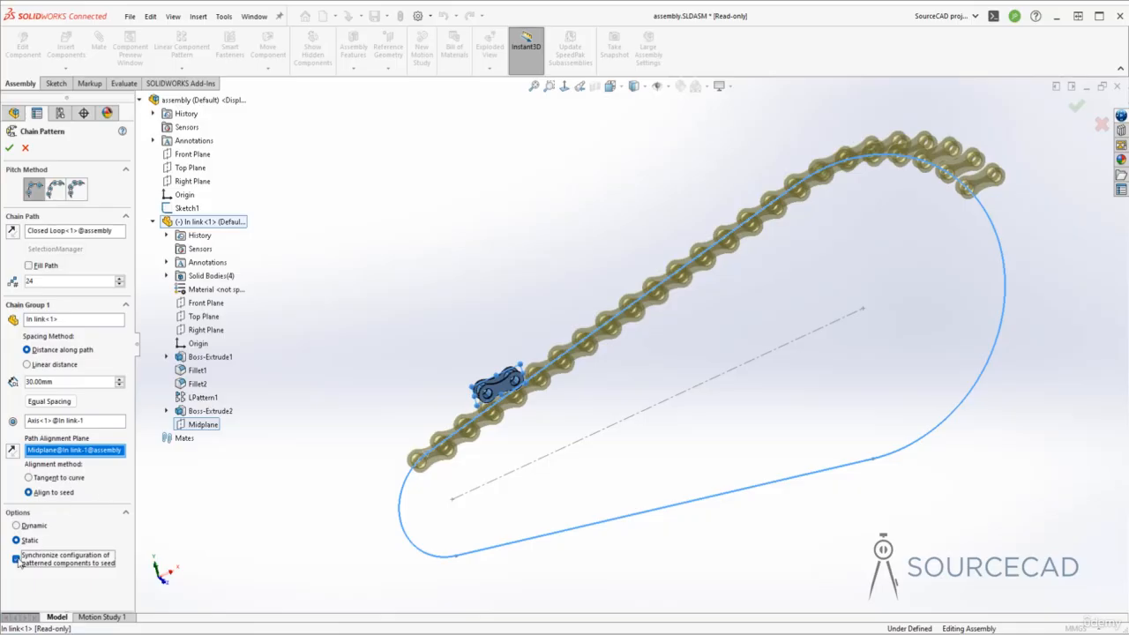
{"action": "left_click", "coordinate": [17, 526]}
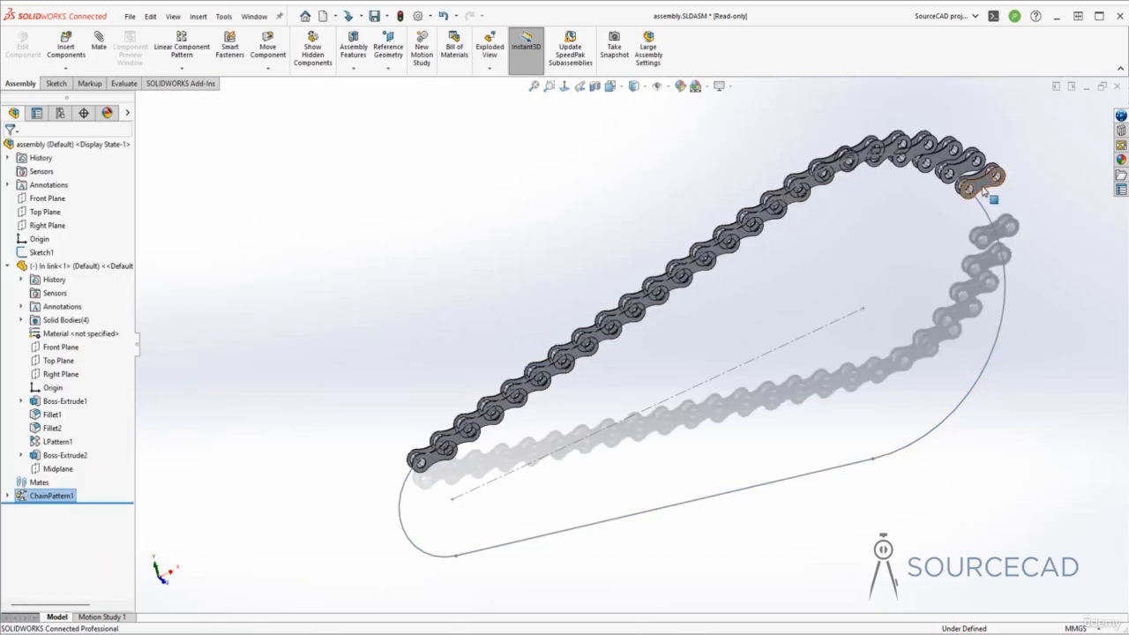
{"action": "left_click_drag", "start_coordinate": [978, 196], "coordinate": [650, 546]}
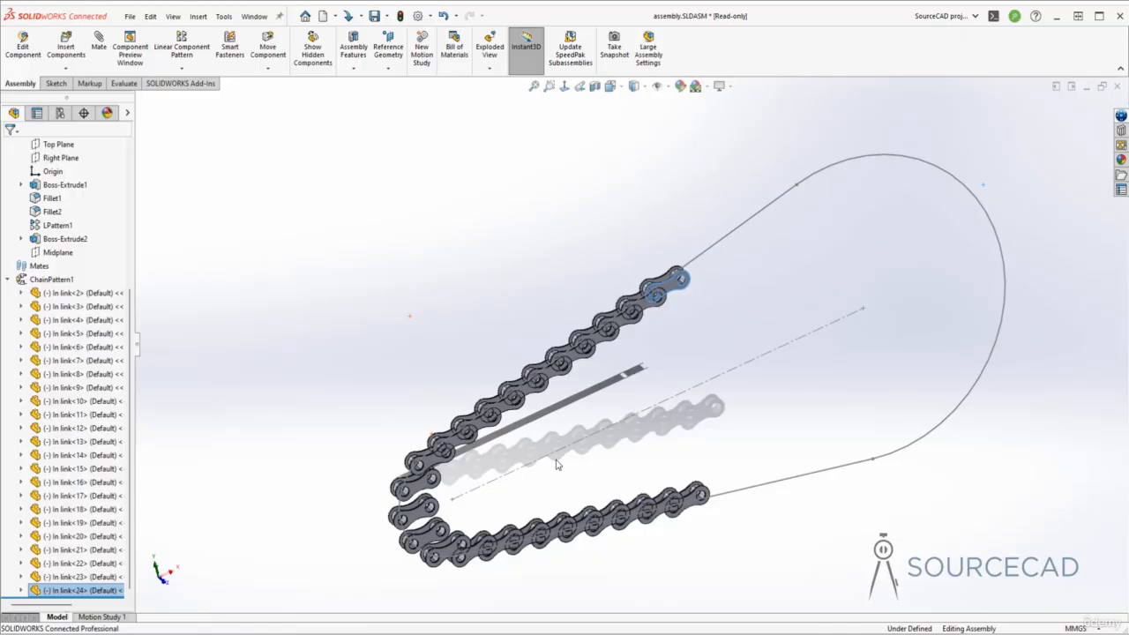
Edit the chain pattern so its links fill the entire path.
{"action": "left_click", "coordinate": [53, 279]}
{"action": "left_click", "coordinate": [66, 242]}
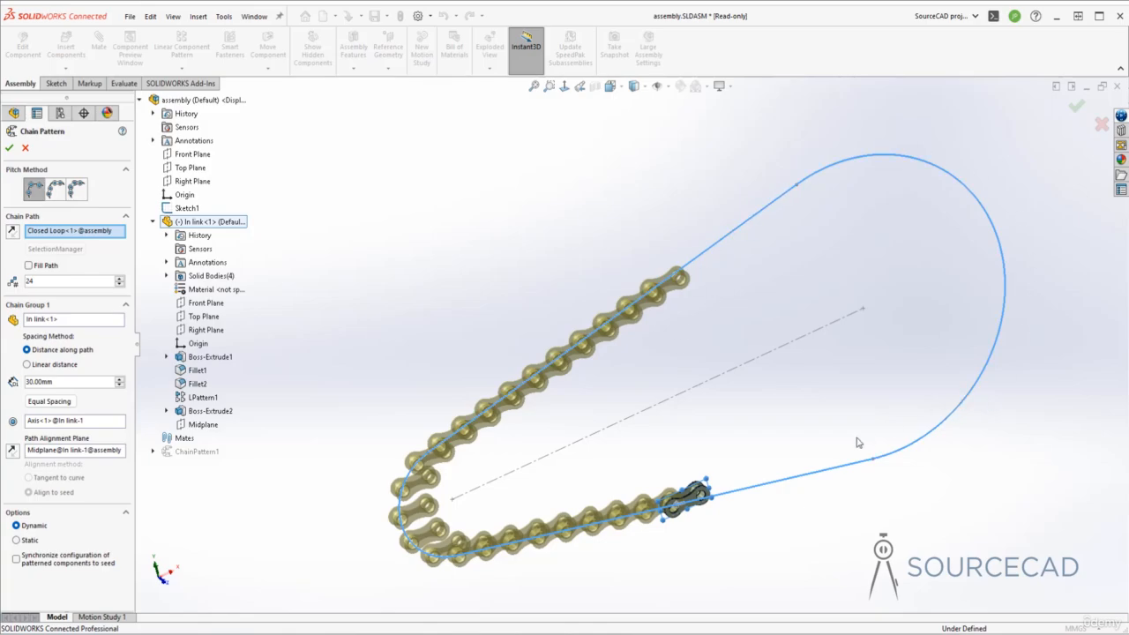
{"action": "double_click", "coordinate": [40, 282]}
{"action": "left_click", "coordinate": [29, 265]}
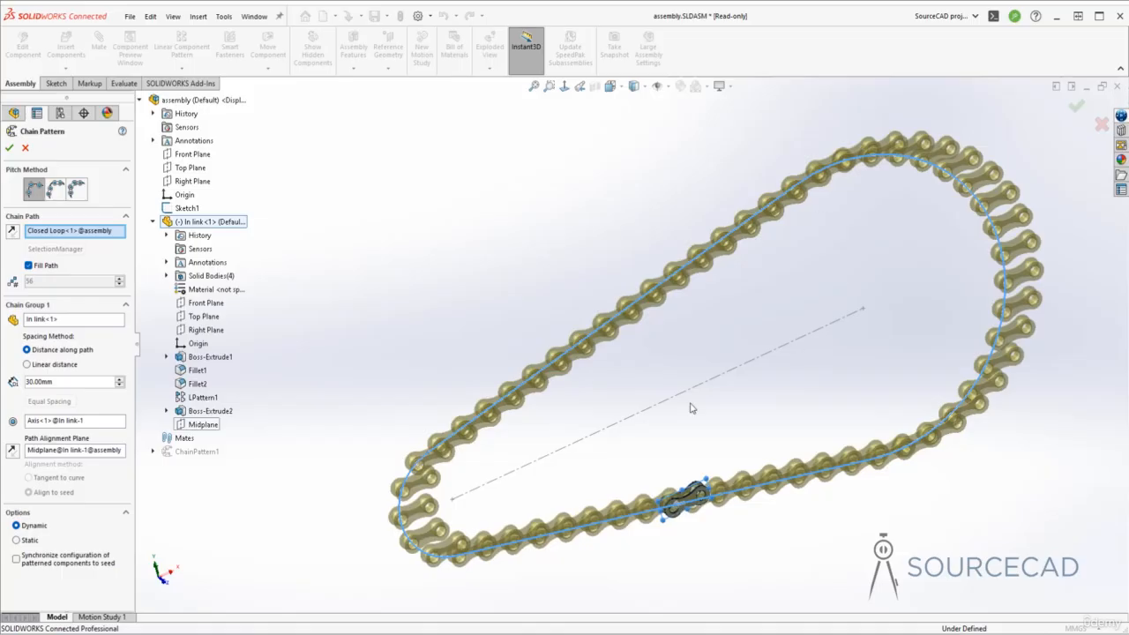
{"action": "left_click", "coordinate": [9, 148]}
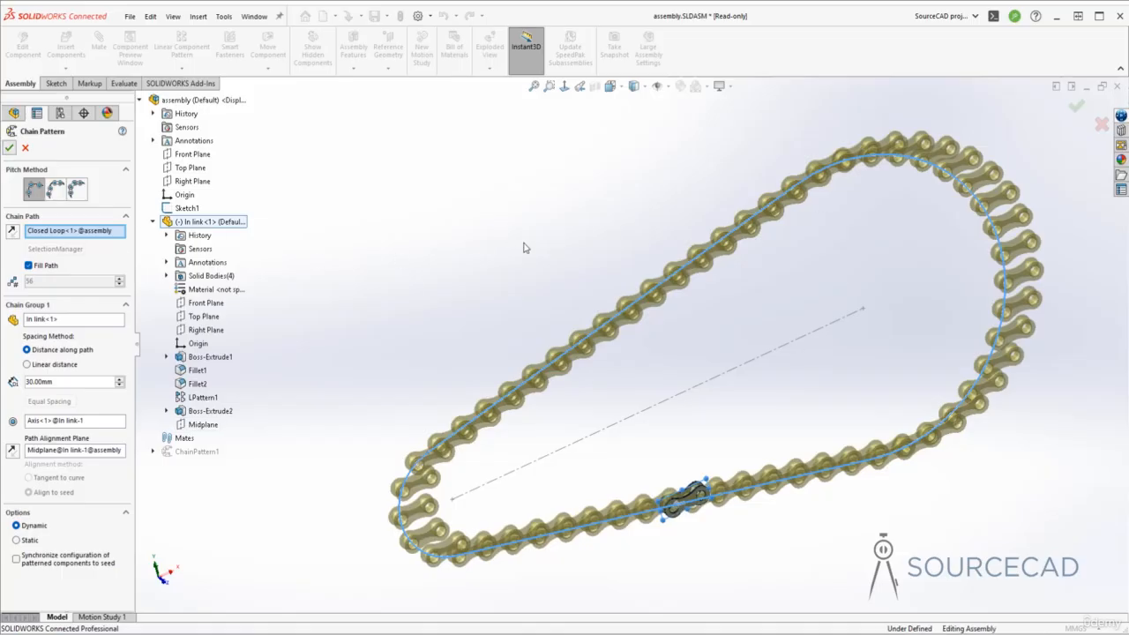
Move a link of the filled chain along the loop to check how the whole chain travels.
{"action": "left_click", "coordinate": [755, 220]}
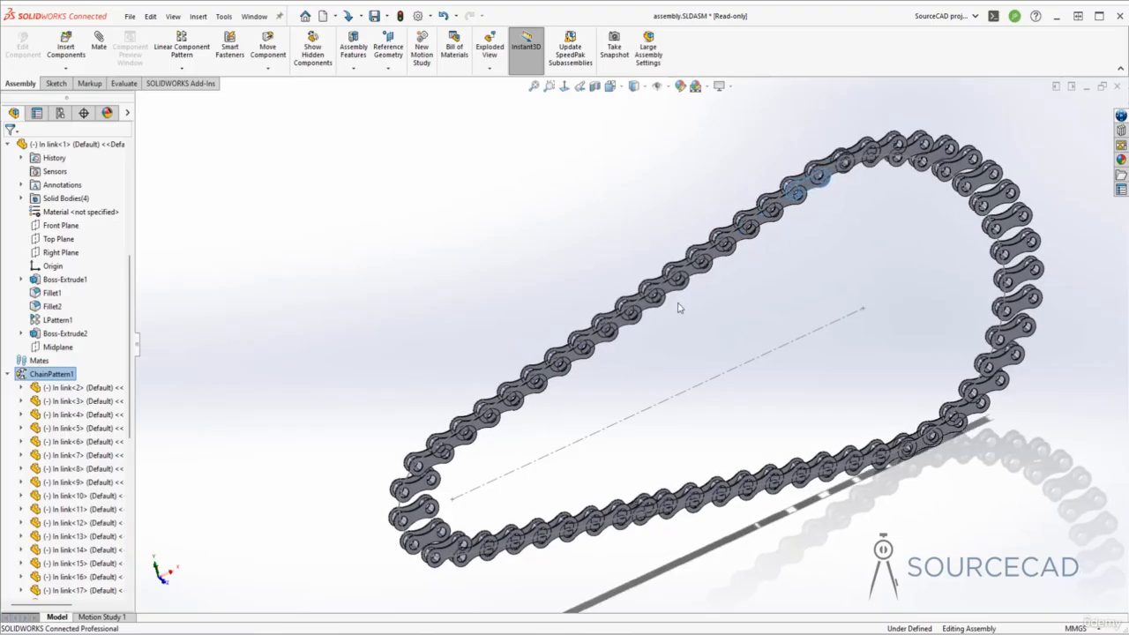
{"action": "left_click", "coordinate": [805, 193]}
{"action": "left_click_drag", "start_coordinate": [804, 193], "coordinate": [439, 481]}
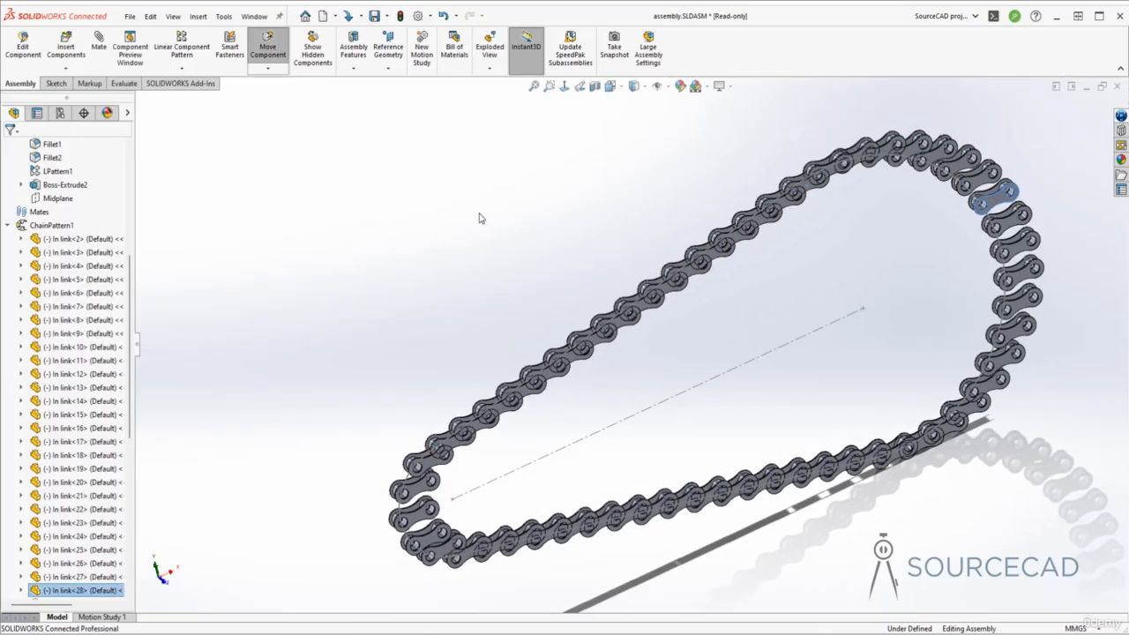
Change the chain pattern to the Distance Linkage pitch method, using the In link's other hole as the second path link.
{"action": "left_click", "coordinate": [474, 245]}
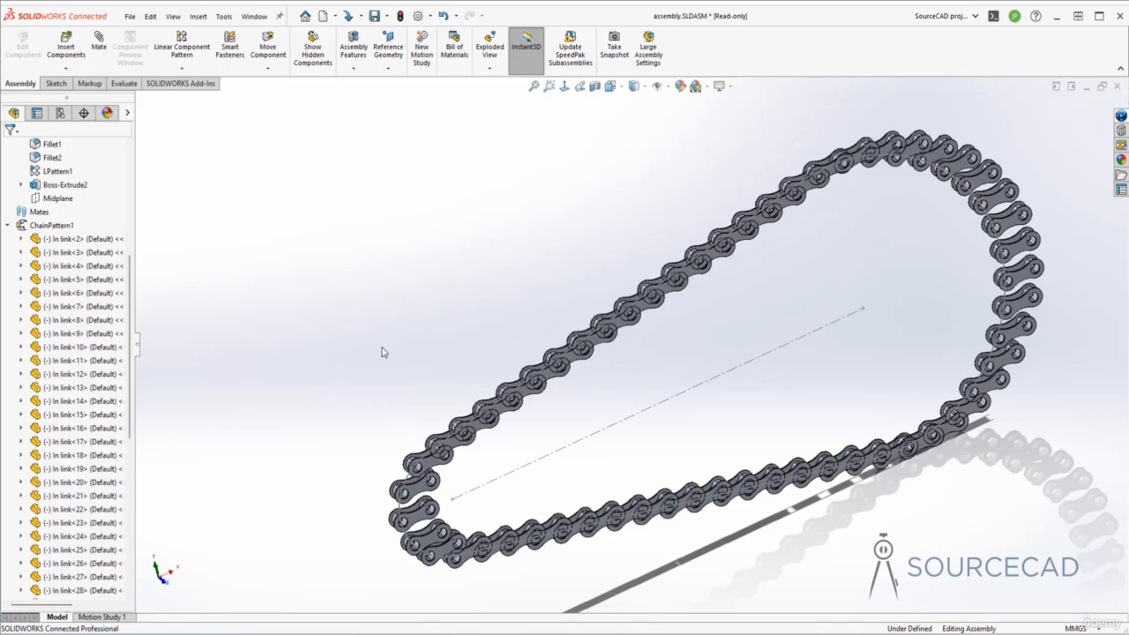
{"action": "left_click", "coordinate": [51, 225]}
{"action": "left_click", "coordinate": [64, 188]}
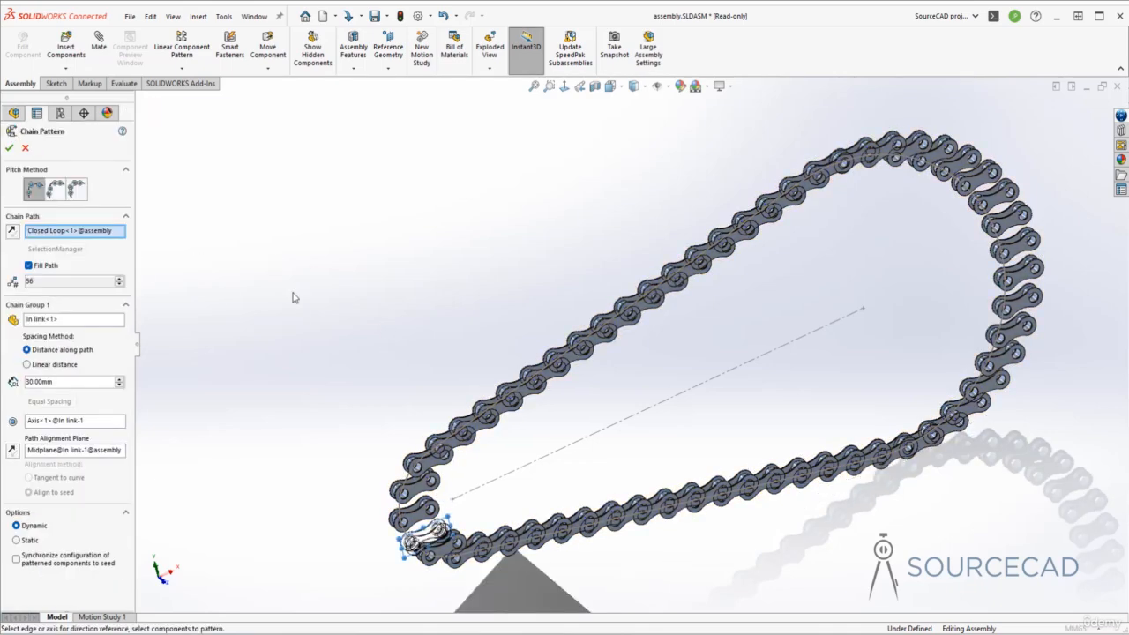
{"action": "left_click", "coordinate": [55, 190]}
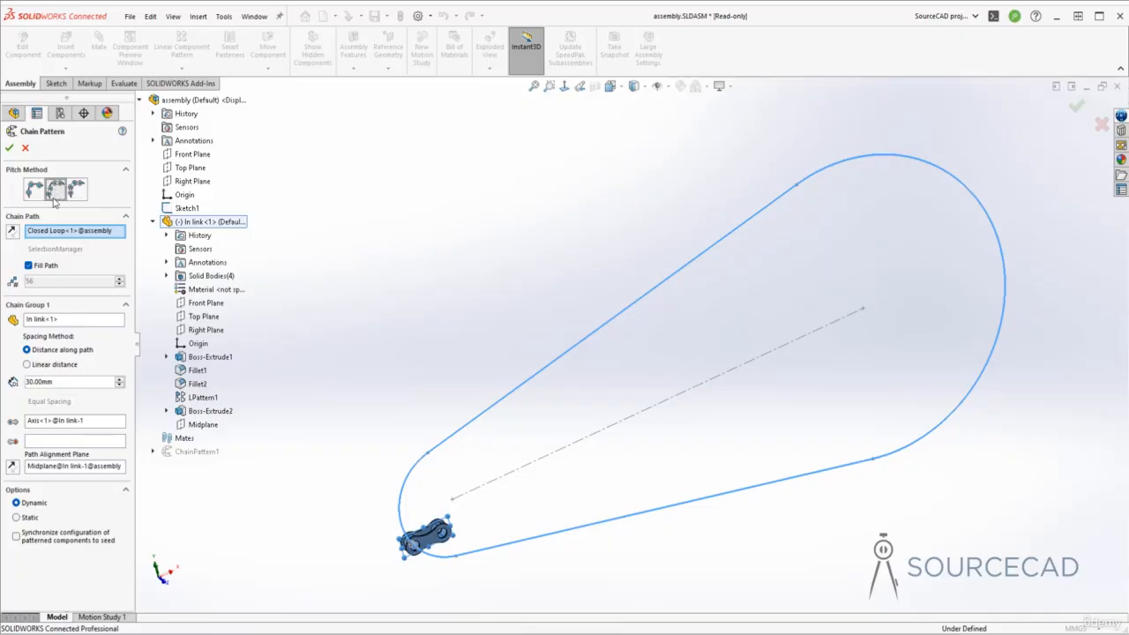
{"action": "left_click", "coordinate": [52, 443]}
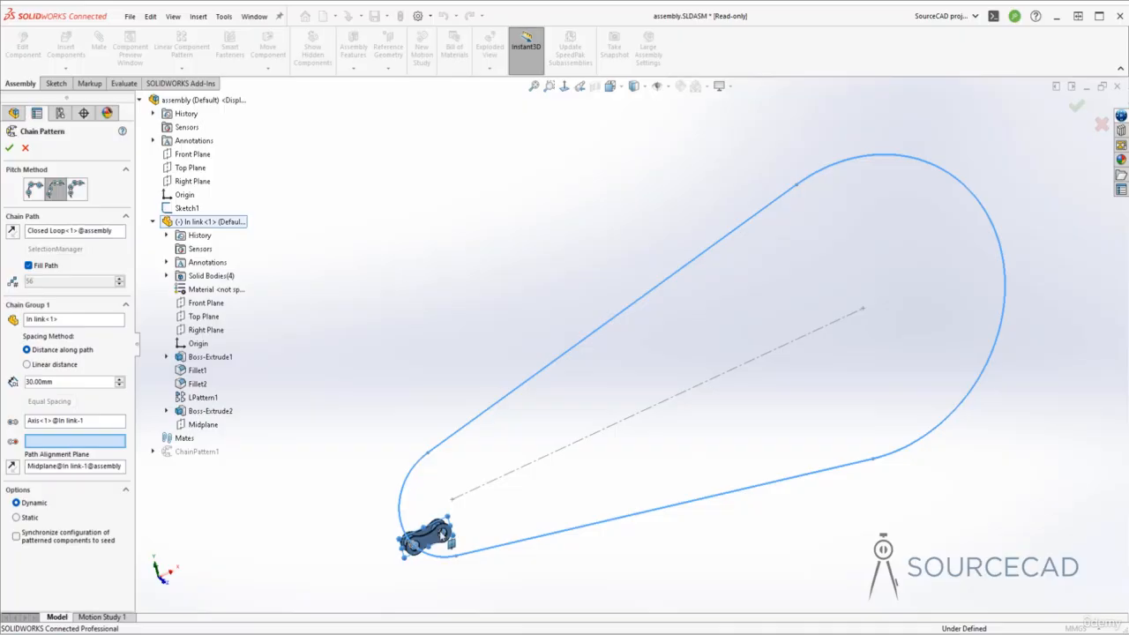
{"action": "scroll", "coordinate": [445, 538], "scroll_direction": "down", "scroll_amount": 5}
{"action": "left_click", "coordinate": [599, 375]}
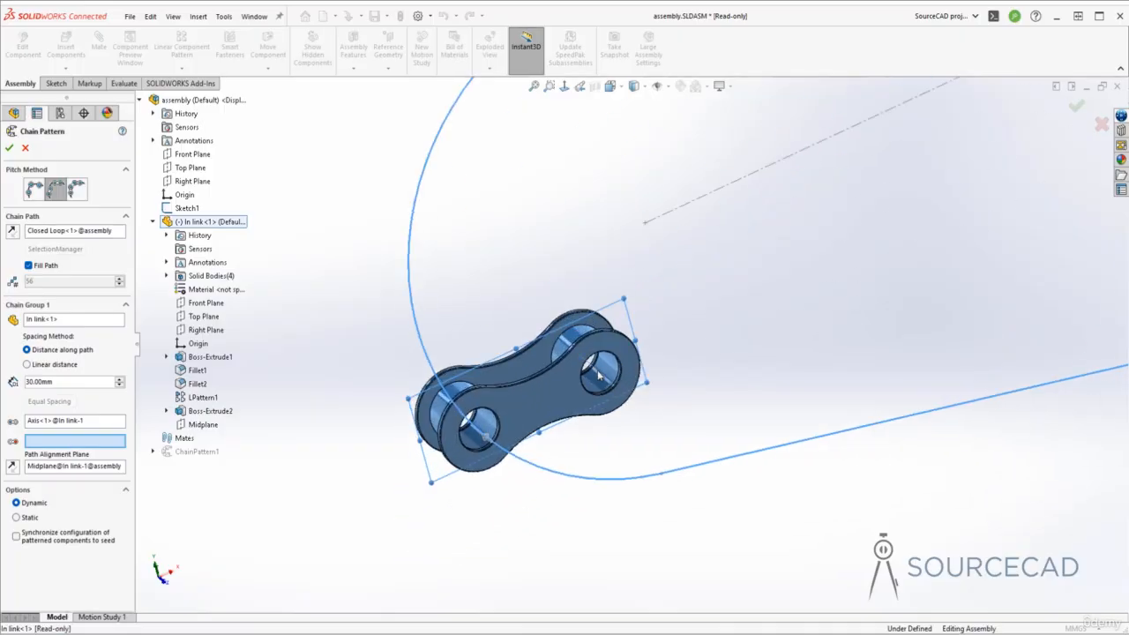
{"action": "scroll", "coordinate": [604, 478], "scroll_direction": "up", "scroll_amount": 5}
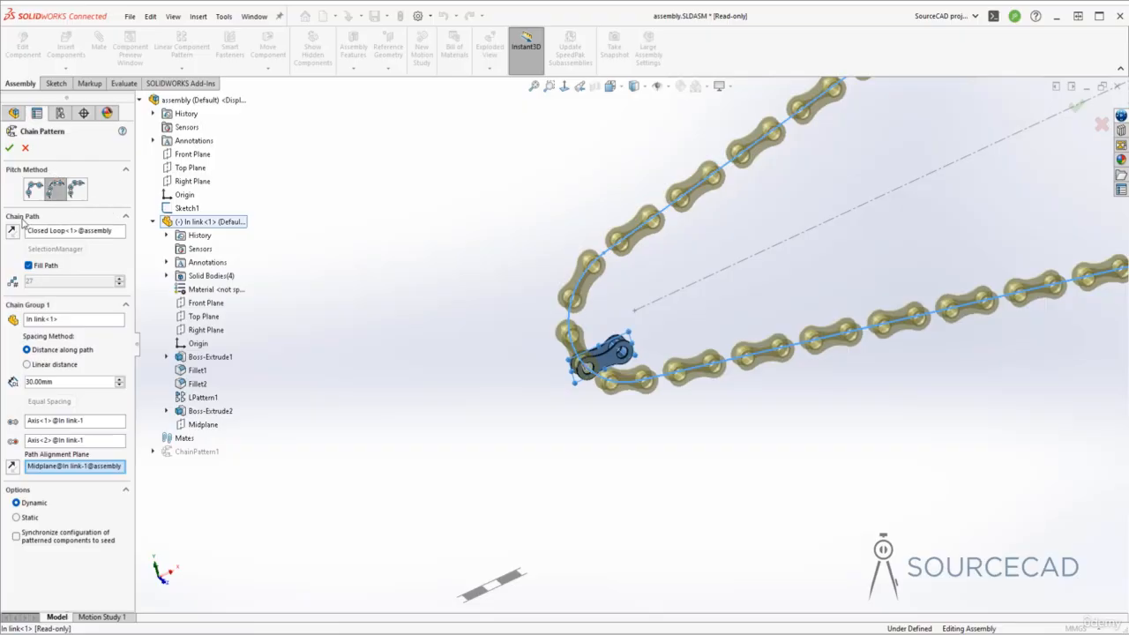
{"action": "left_click", "coordinate": [10, 149]}
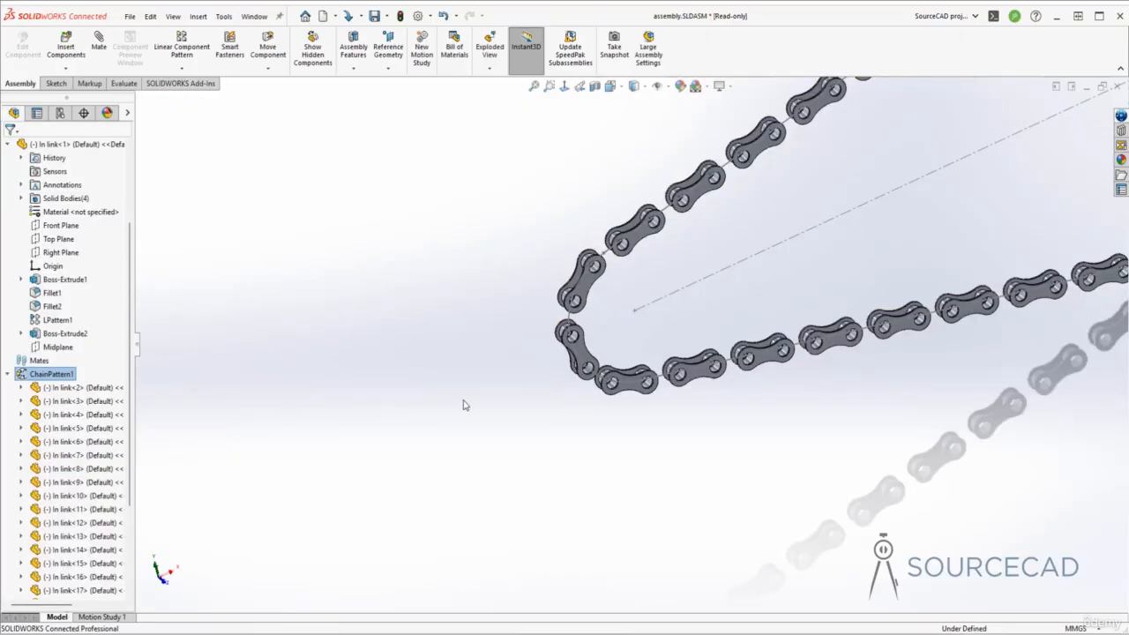
Pull a link of the linkage chain along the path to examine how the spaced links travel.
{"action": "scroll", "coordinate": [638, 357], "scroll_direction": "up", "scroll_amount": 5}
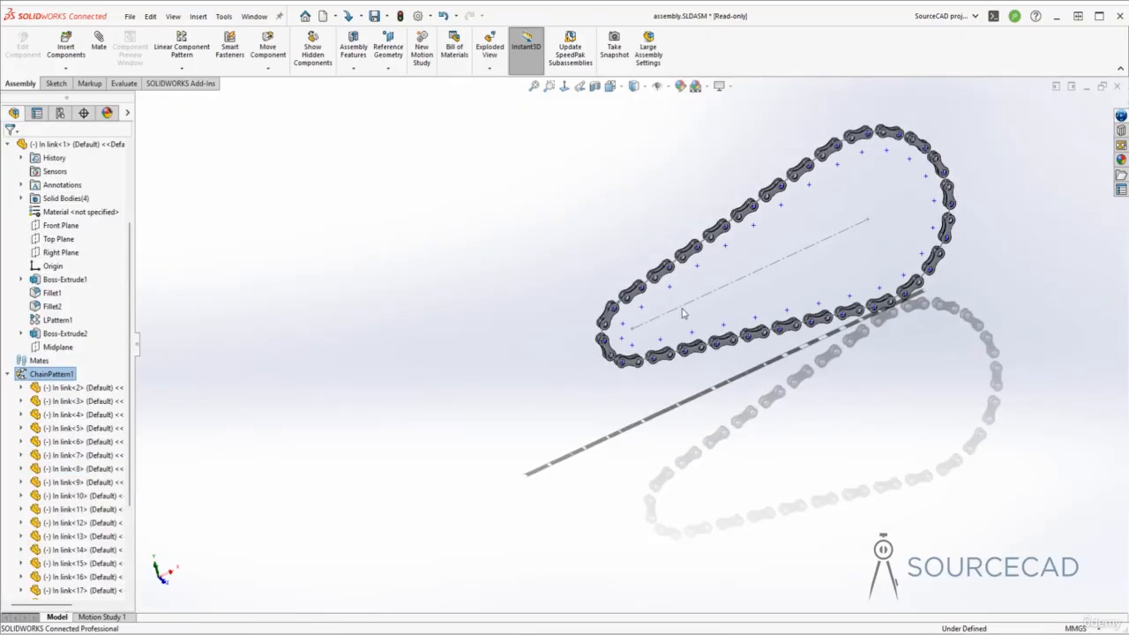
{"action": "scroll", "coordinate": [708, 258], "scroll_direction": "down", "scroll_amount": 5}
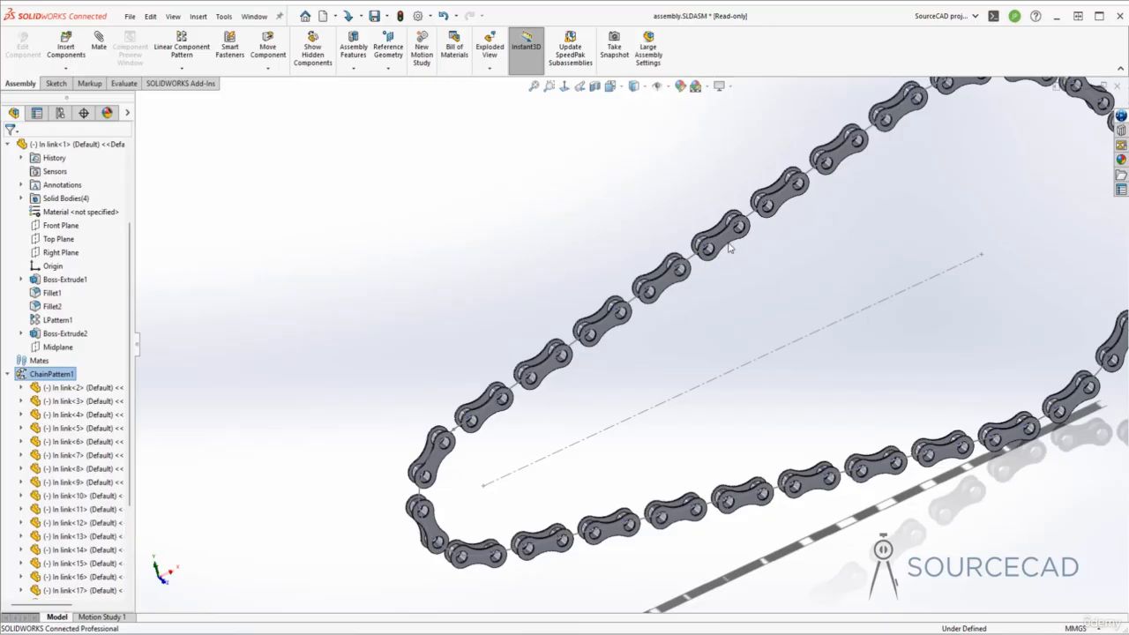
{"action": "left_click_drag", "start_coordinate": [723, 243], "coordinate": [438, 472]}
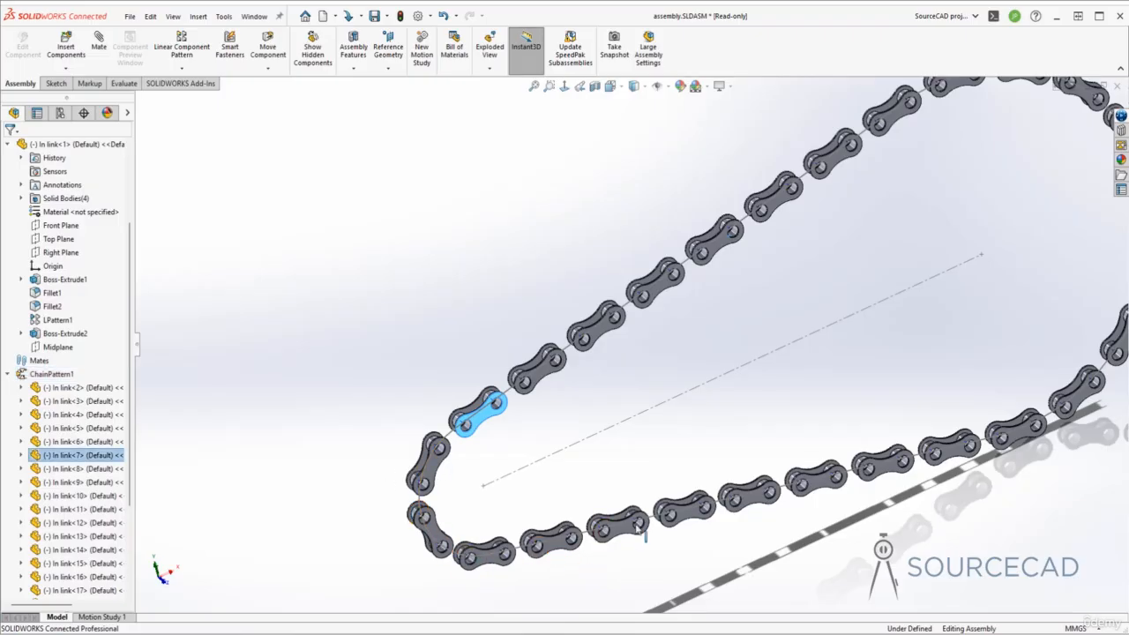
{"action": "scroll", "coordinate": [573, 331], "scroll_direction": "up", "scroll_amount": 2}
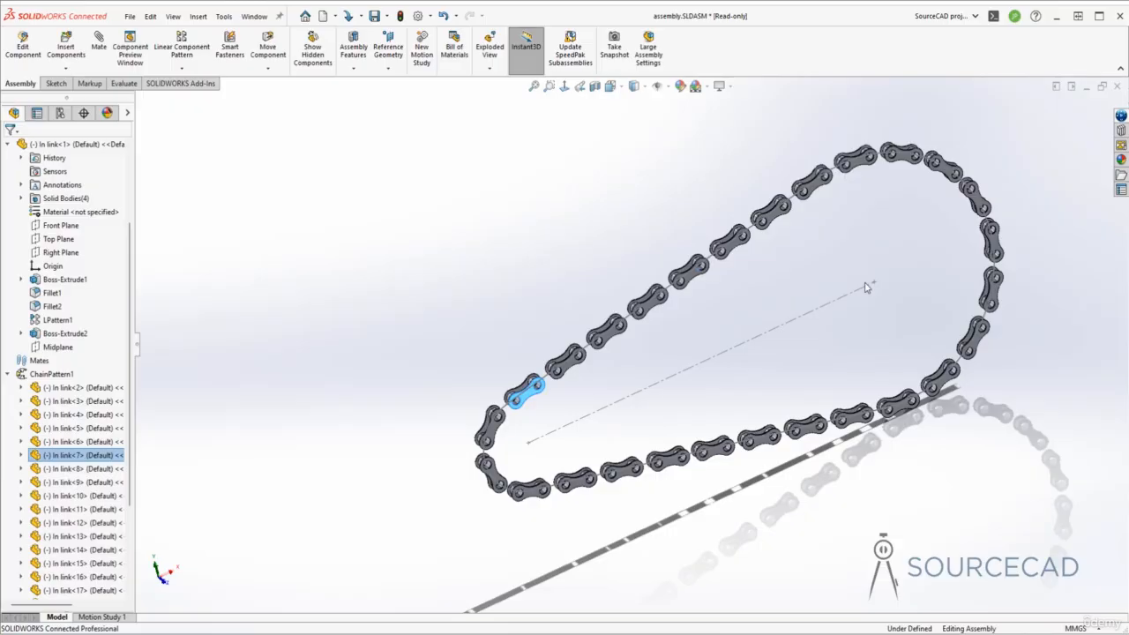
{"action": "left_click", "coordinate": [559, 253]}
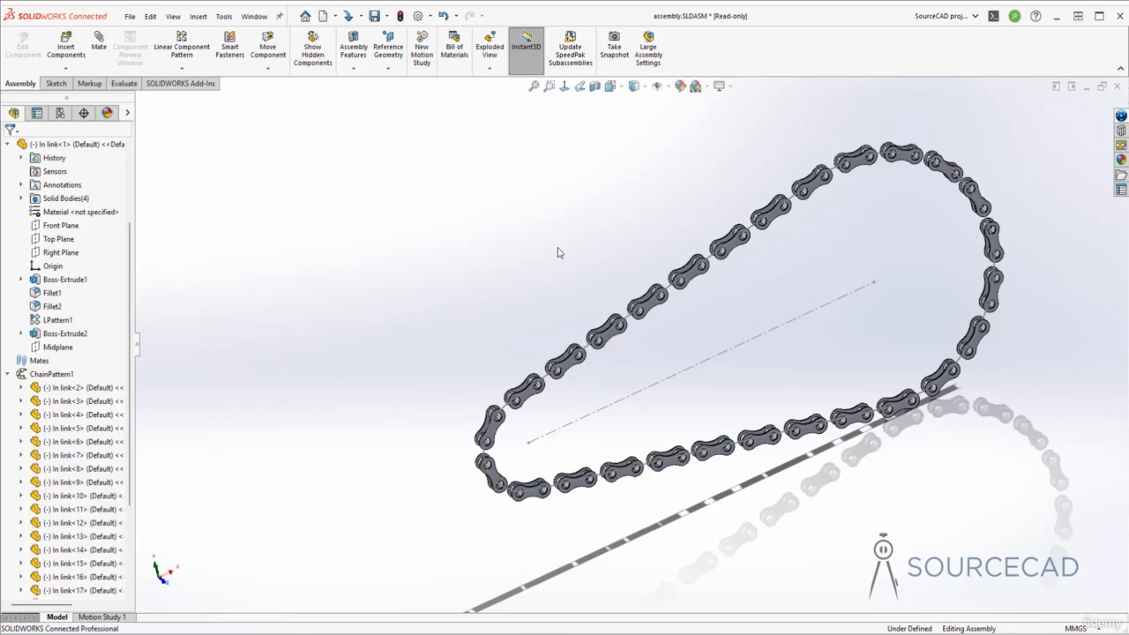
Delete the chain pattern together with its patterned In link copies.
{"action": "left_click", "coordinate": [44, 374]}
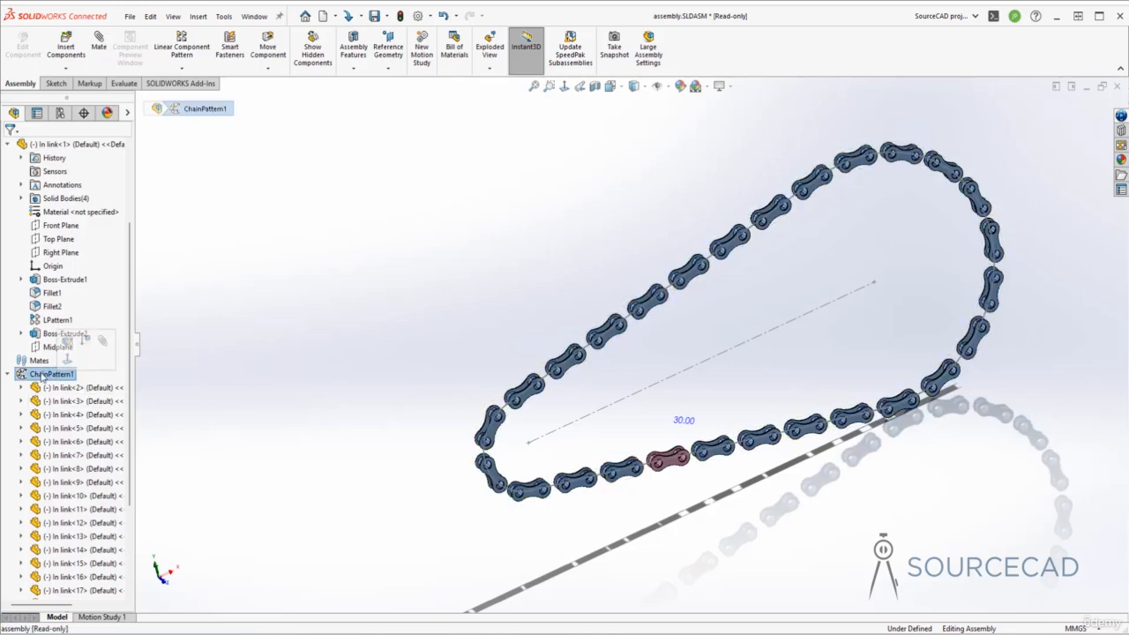
{"action": "right_click", "coordinate": [41, 376]}
{"action": "left_click", "coordinate": [88, 499]}
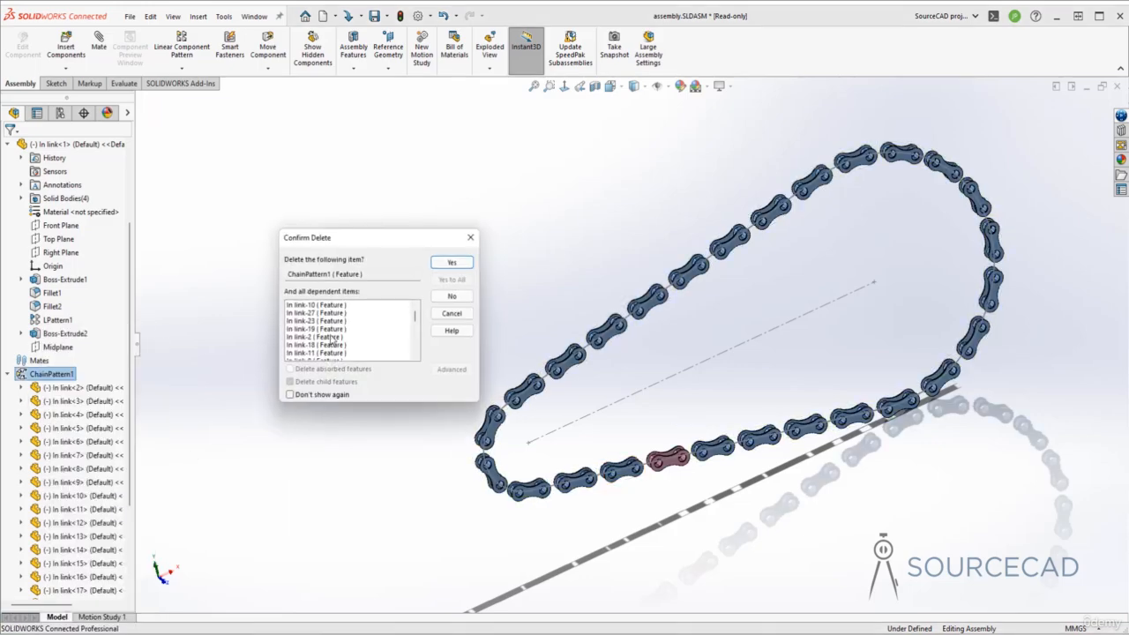
{"action": "left_click", "coordinate": [453, 264]}
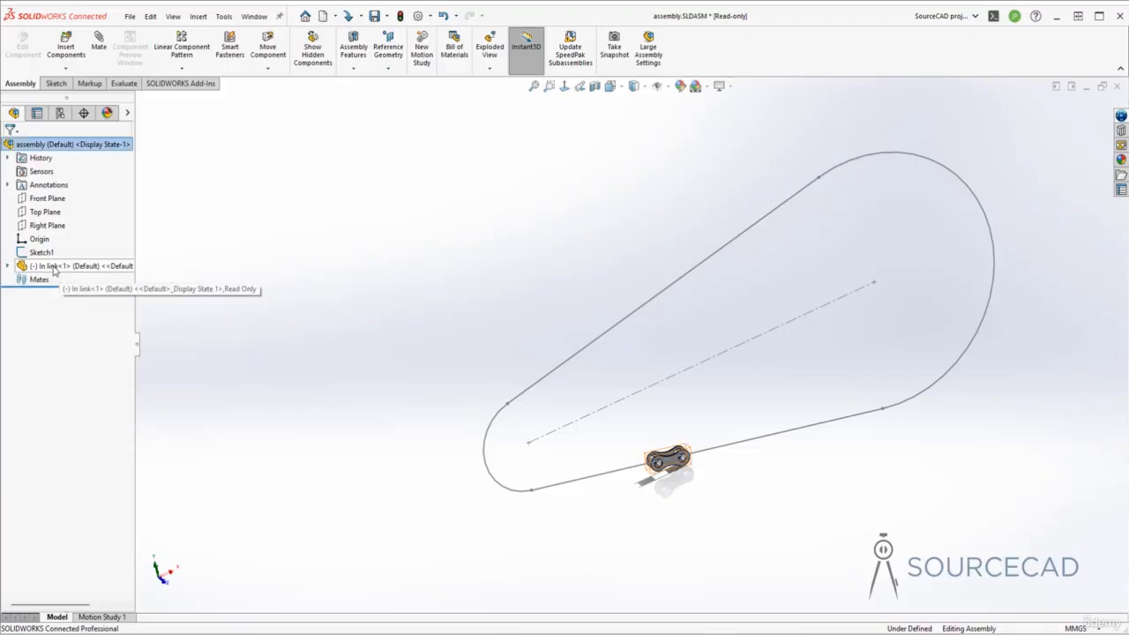
Insert the Out link part from the Chain link folder and place it inside the loop, above the In link.
{"action": "left_click", "coordinate": [67, 44]}
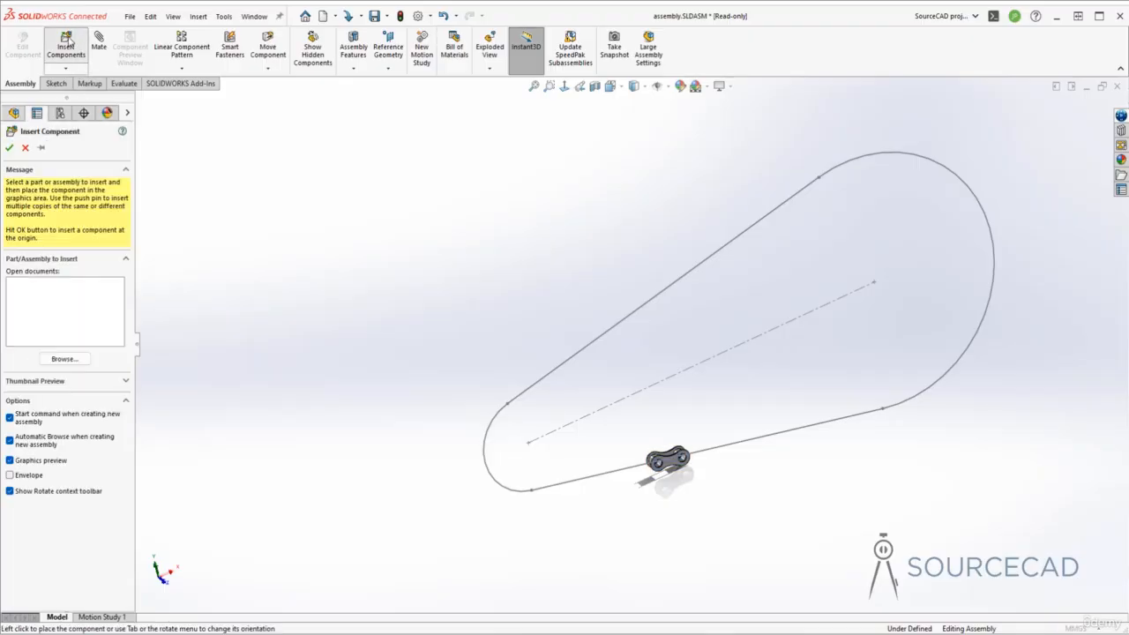
{"action": "left_click", "coordinate": [141, 144]}
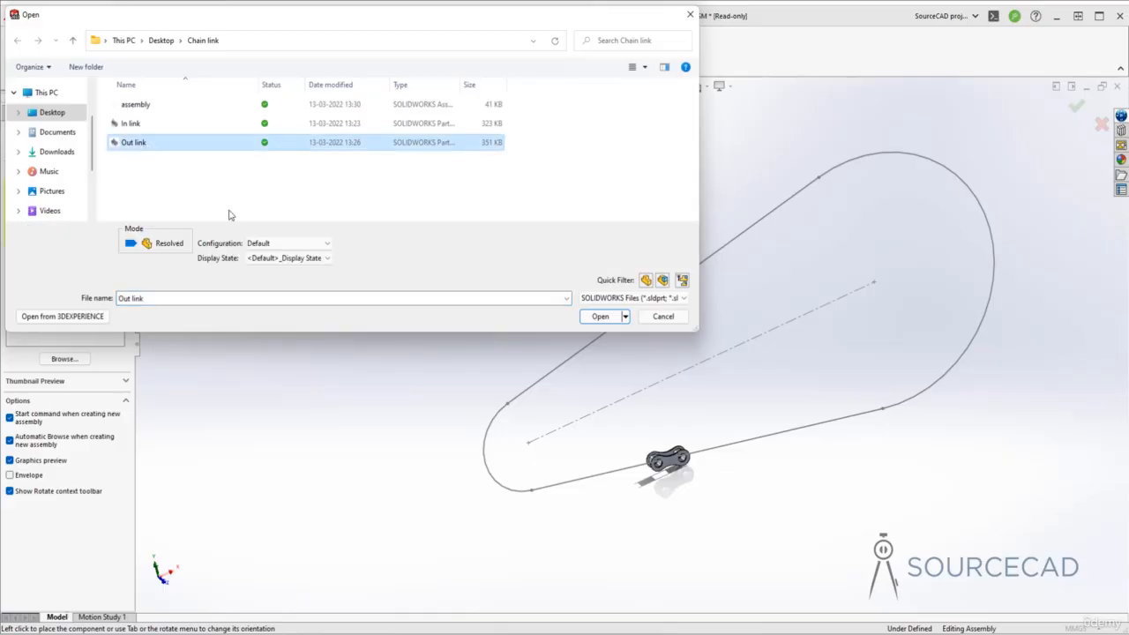
{"action": "left_click", "coordinate": [598, 315]}
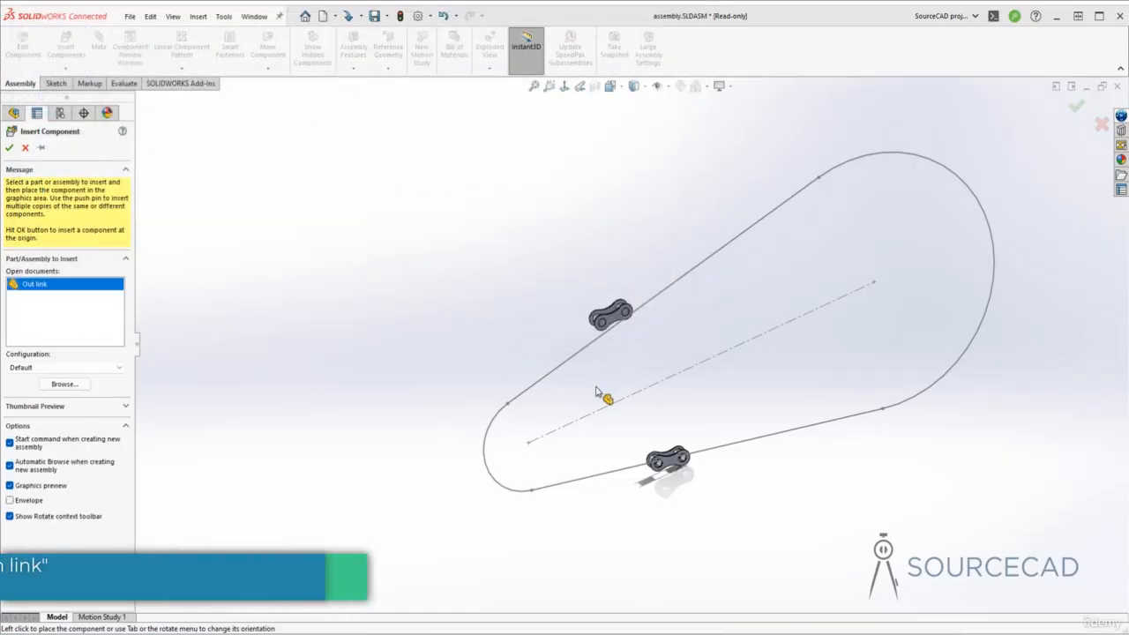
{"action": "left_click", "coordinate": [591, 394]}
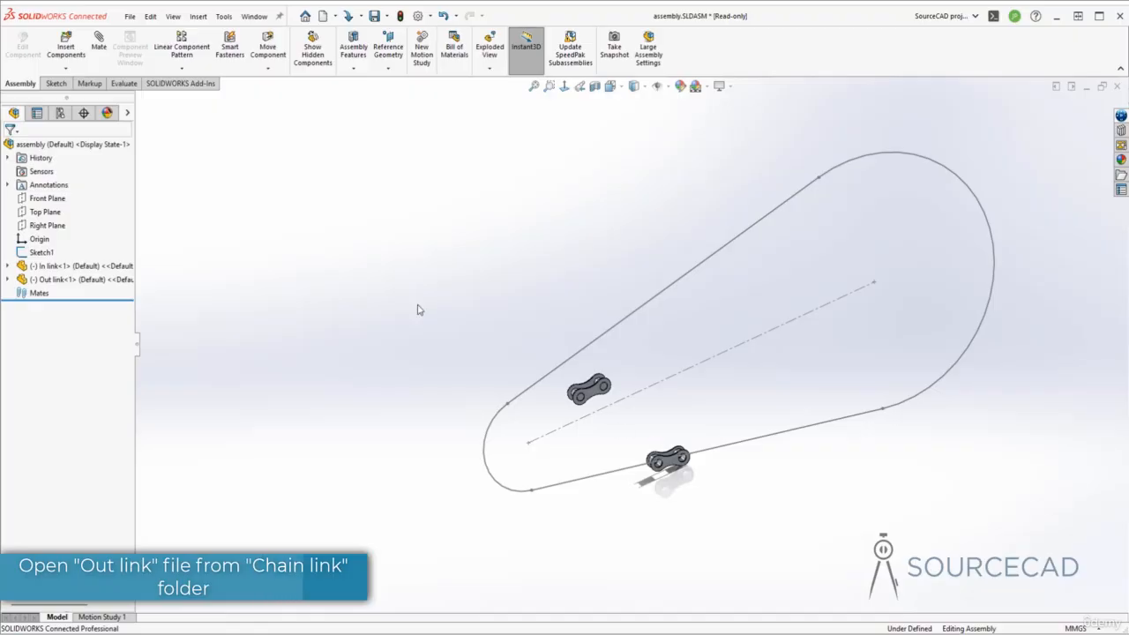
Start a Chain Component Pattern with the Connected Linkage pitch method, using the closed sketch loop as a filled chain path.
{"action": "left_click", "coordinate": [182, 68]}
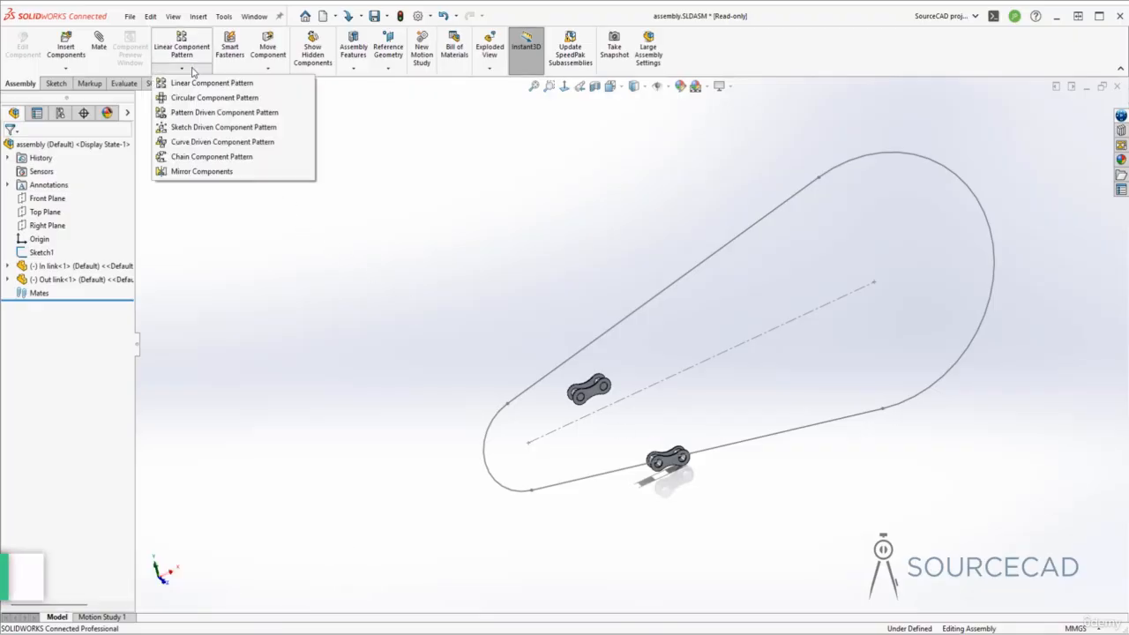
{"action": "left_click", "coordinate": [205, 155]}
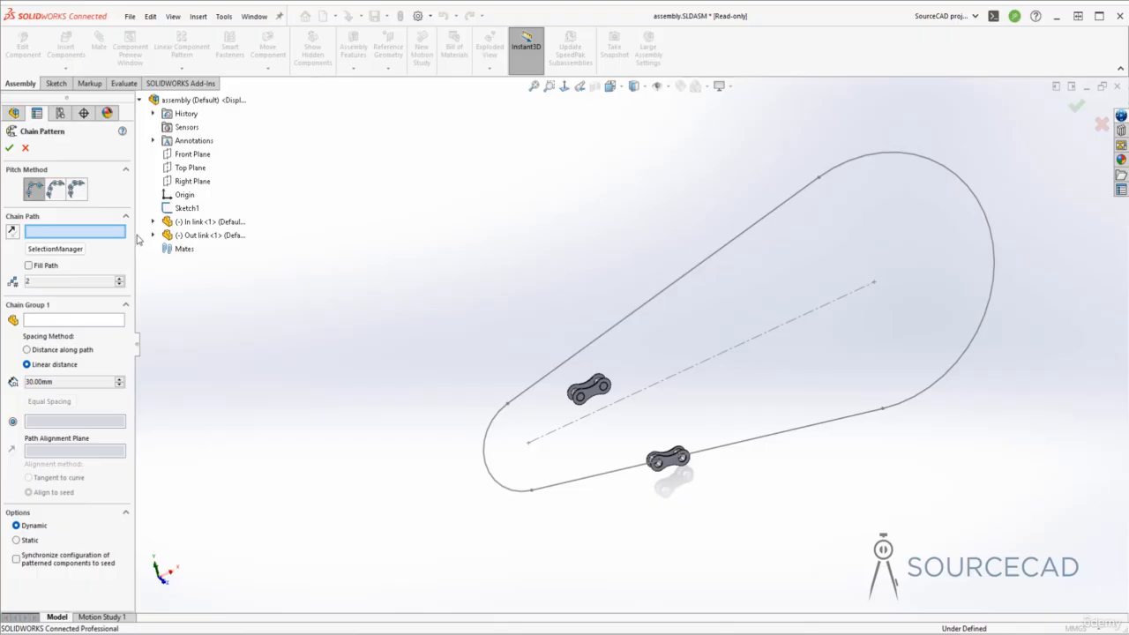
{"action": "left_click", "coordinate": [76, 189]}
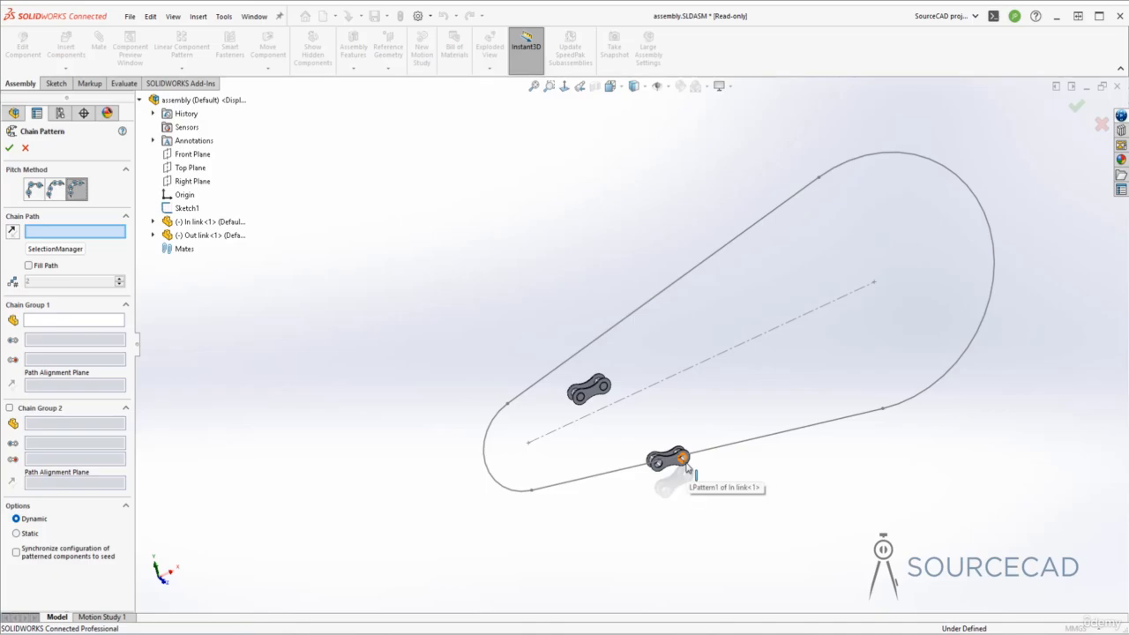
{"action": "left_click", "coordinate": [62, 250]}
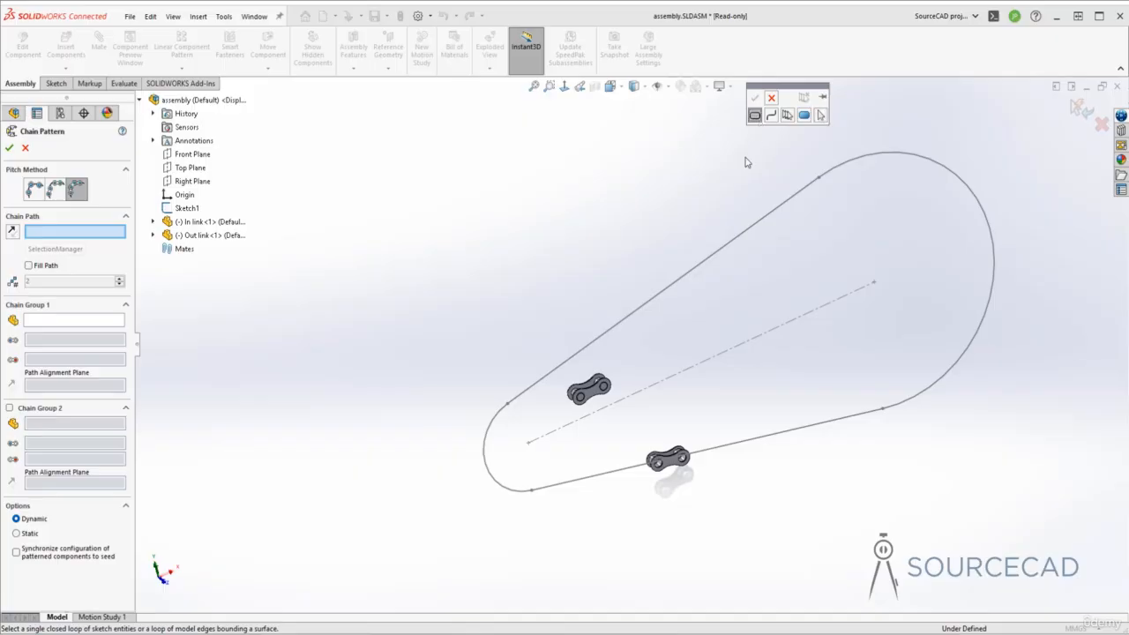
{"action": "left_click", "coordinate": [743, 242]}
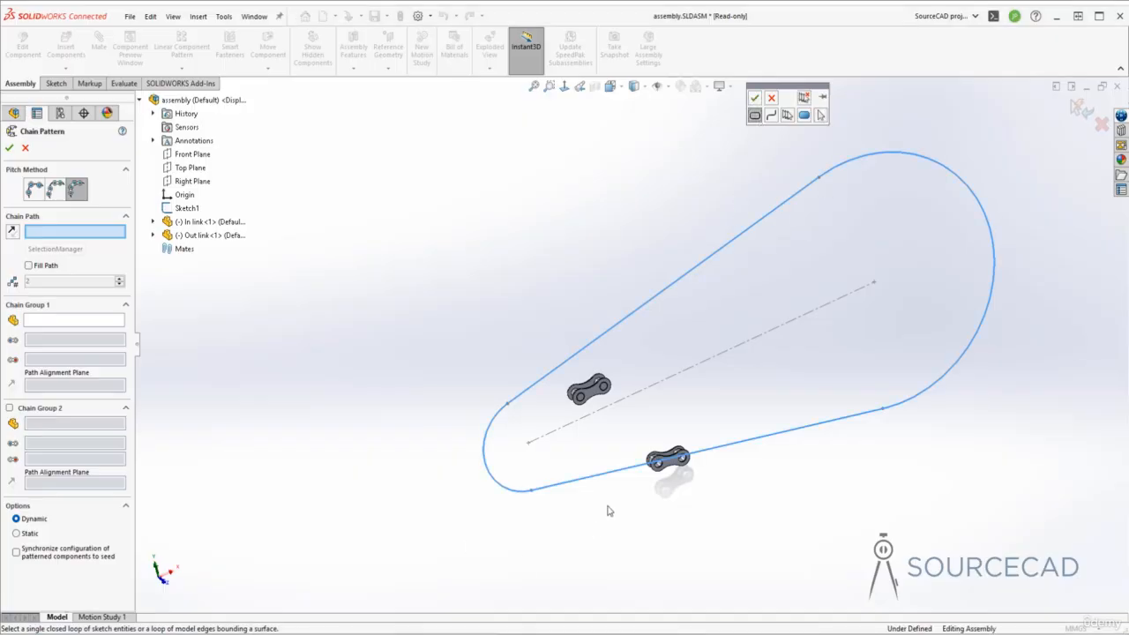
{"action": "left_click", "coordinate": [754, 98]}
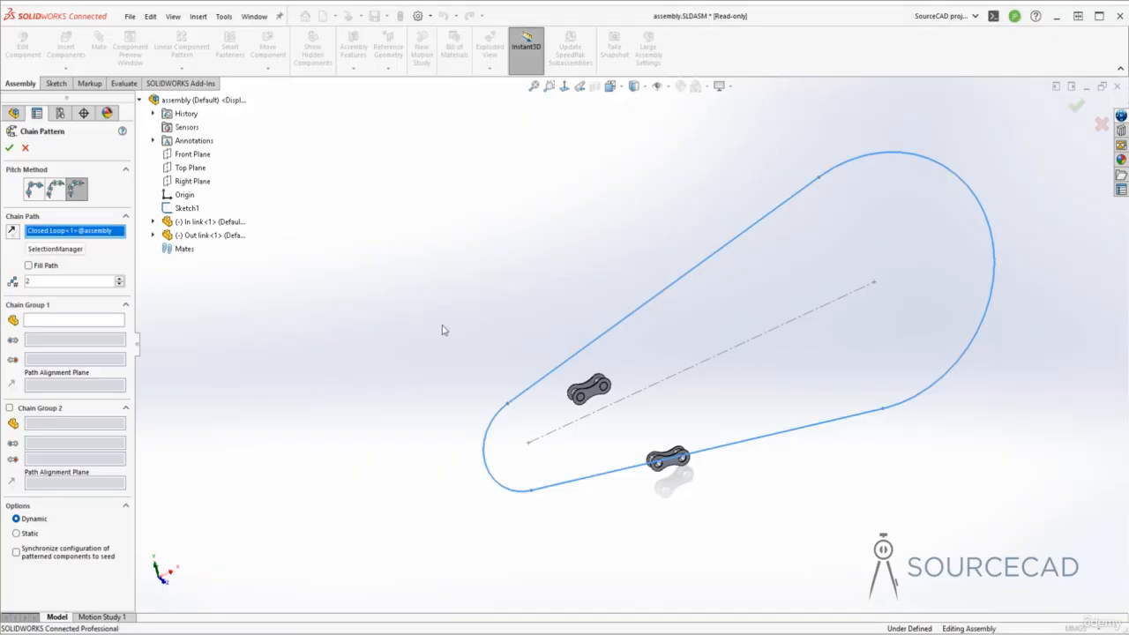
{"action": "left_click", "coordinate": [29, 265]}
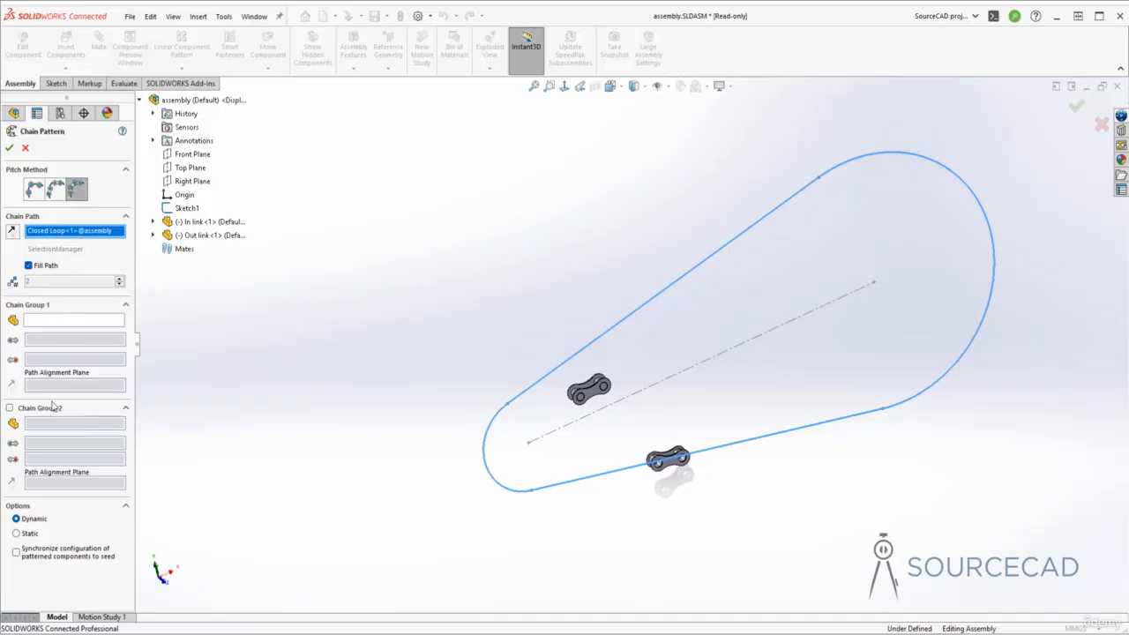
Define Chain Group 1 with the Out link, its two pin faces as path links and its Midplane as path alignment plane.
{"action": "left_click", "coordinate": [48, 321]}
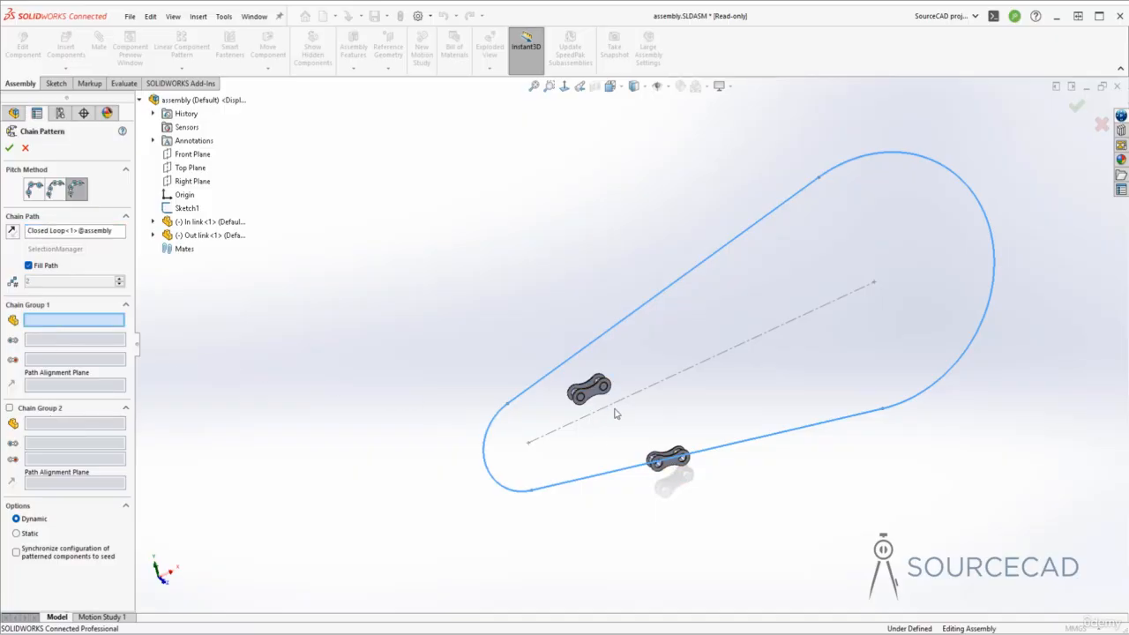
{"action": "left_click", "coordinate": [599, 396]}
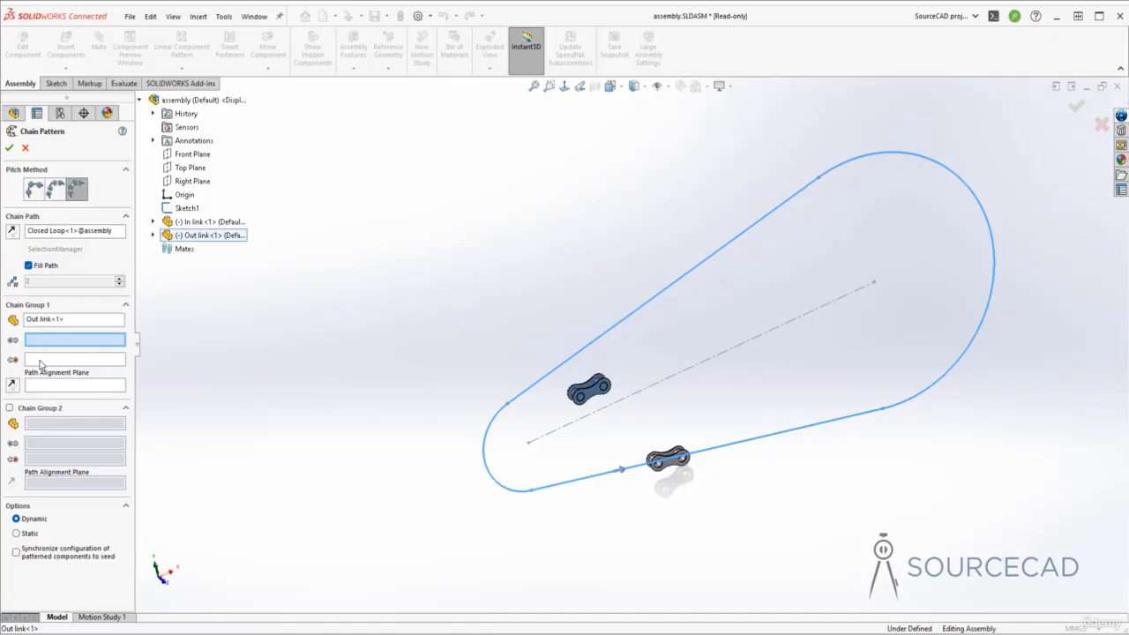
{"action": "scroll", "coordinate": [590, 401], "scroll_direction": "down", "scroll_amount": 6}
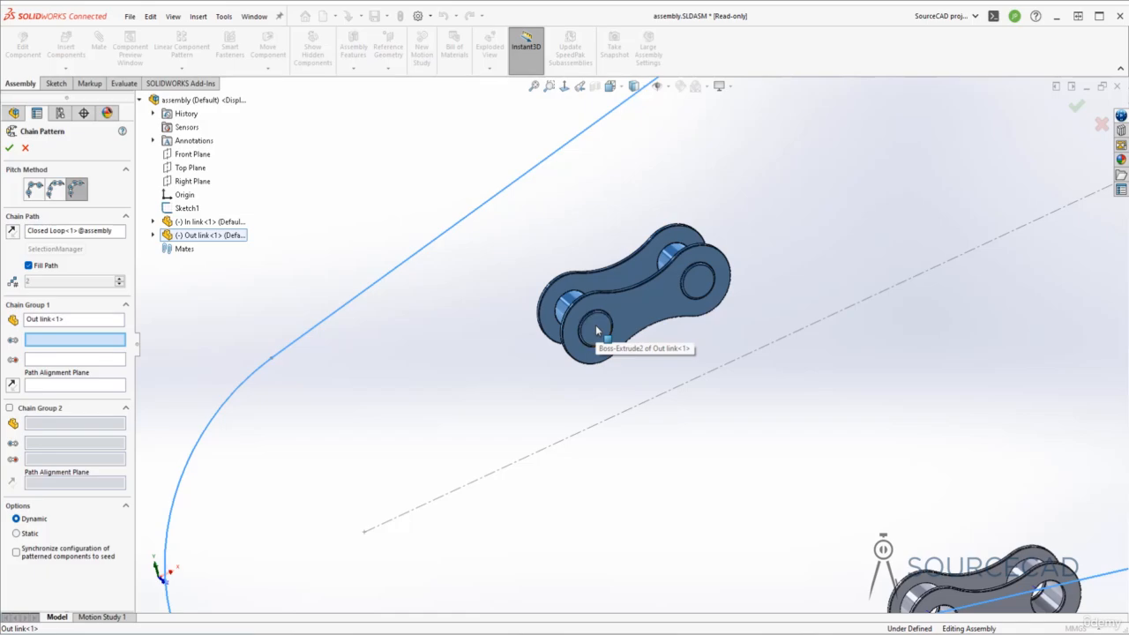
{"action": "left_click", "coordinate": [595, 328]}
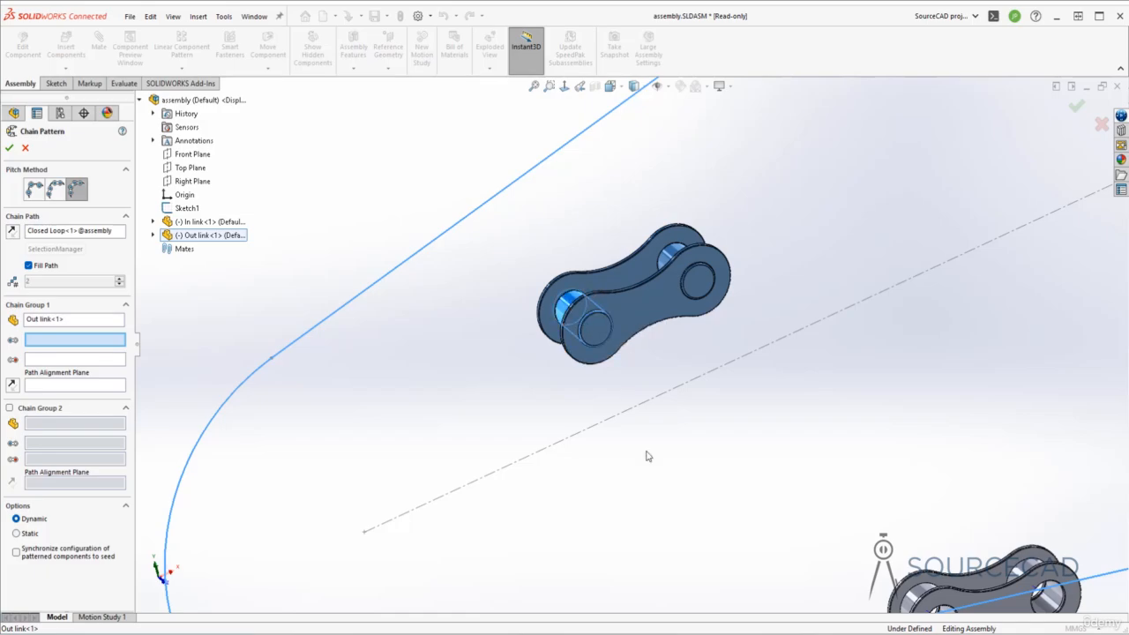
{"action": "left_click", "coordinate": [674, 253]}
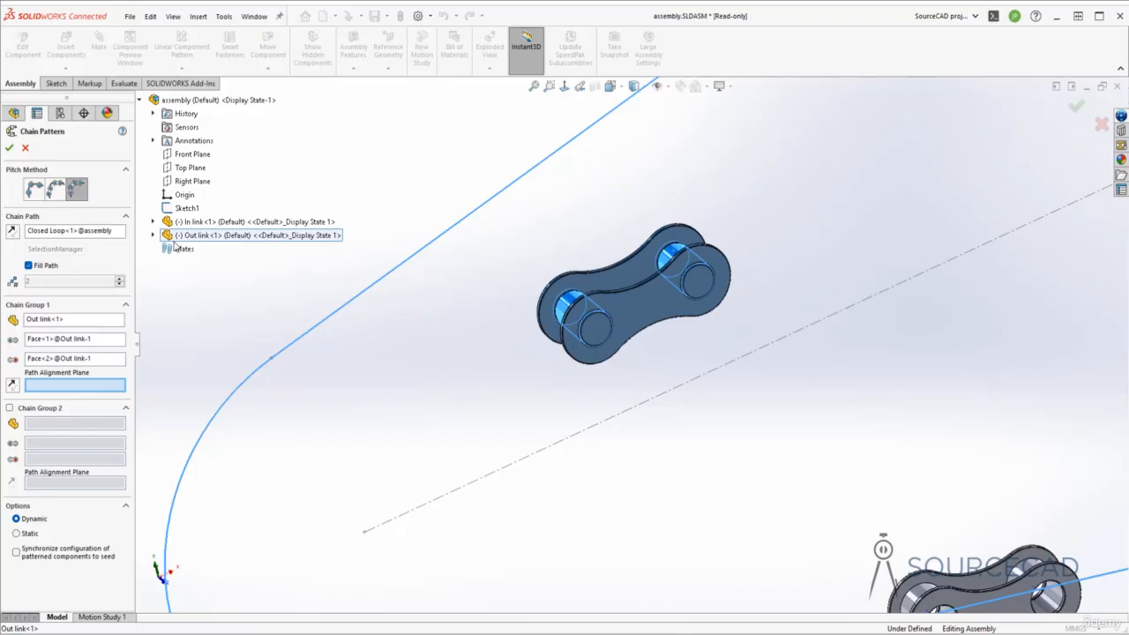
{"action": "left_click", "coordinate": [153, 236]}
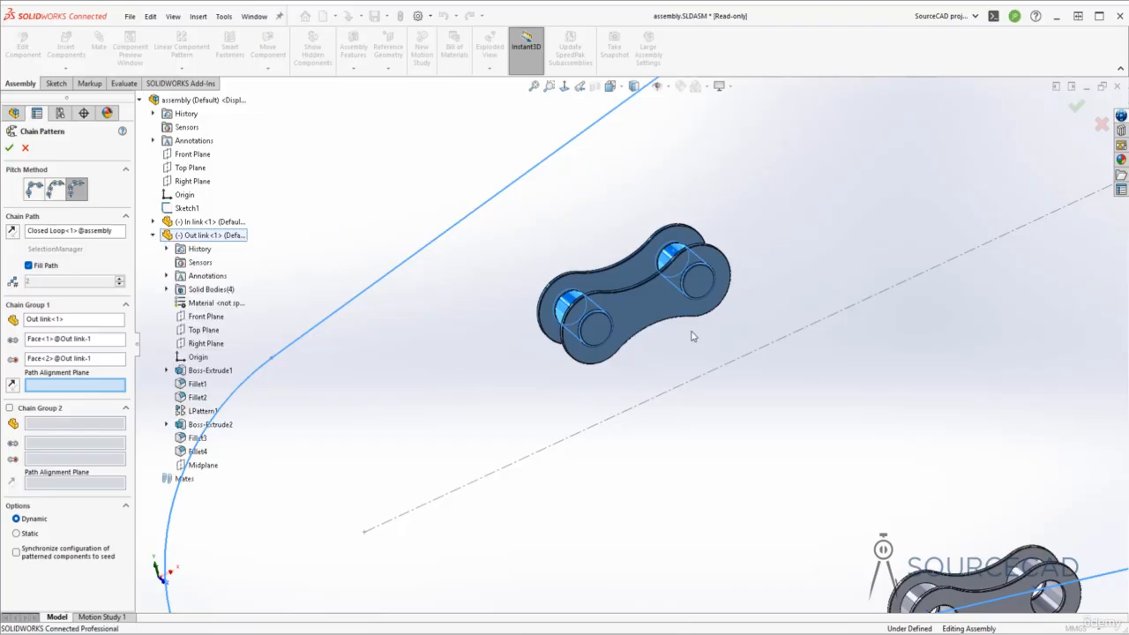
{"action": "left_click", "coordinate": [206, 465]}
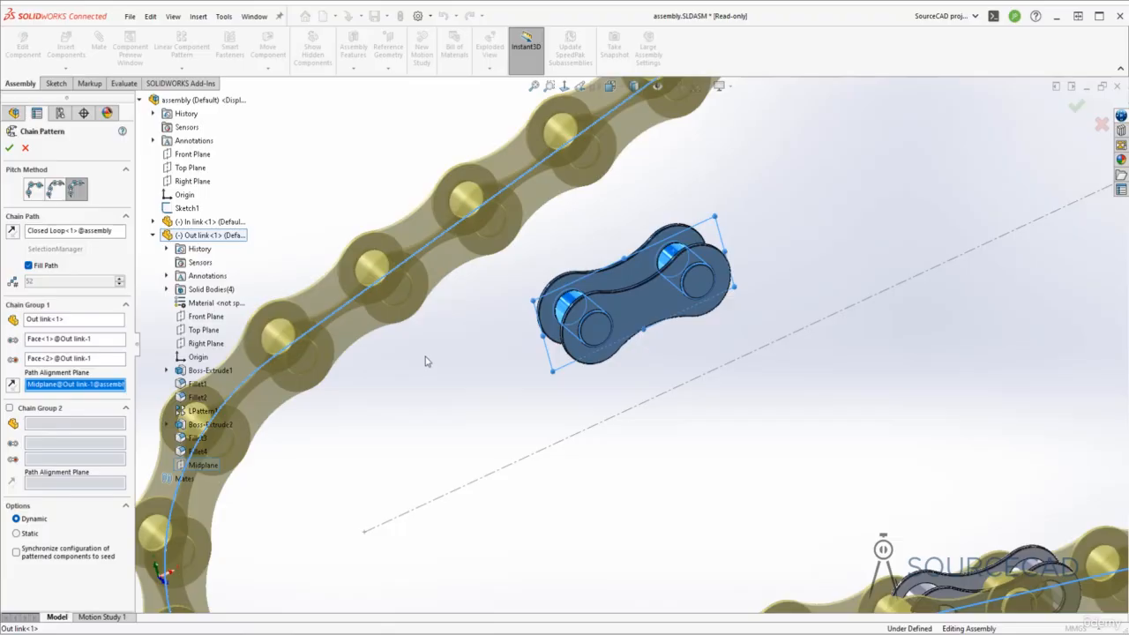
Enable Chain Group 2 and define it with the In link, using the axes of its two holes as path links.
{"action": "left_click", "coordinate": [8, 410]}
{"action": "scroll", "coordinate": [614, 408], "scroll_direction": "down", "scroll_amount": 3}
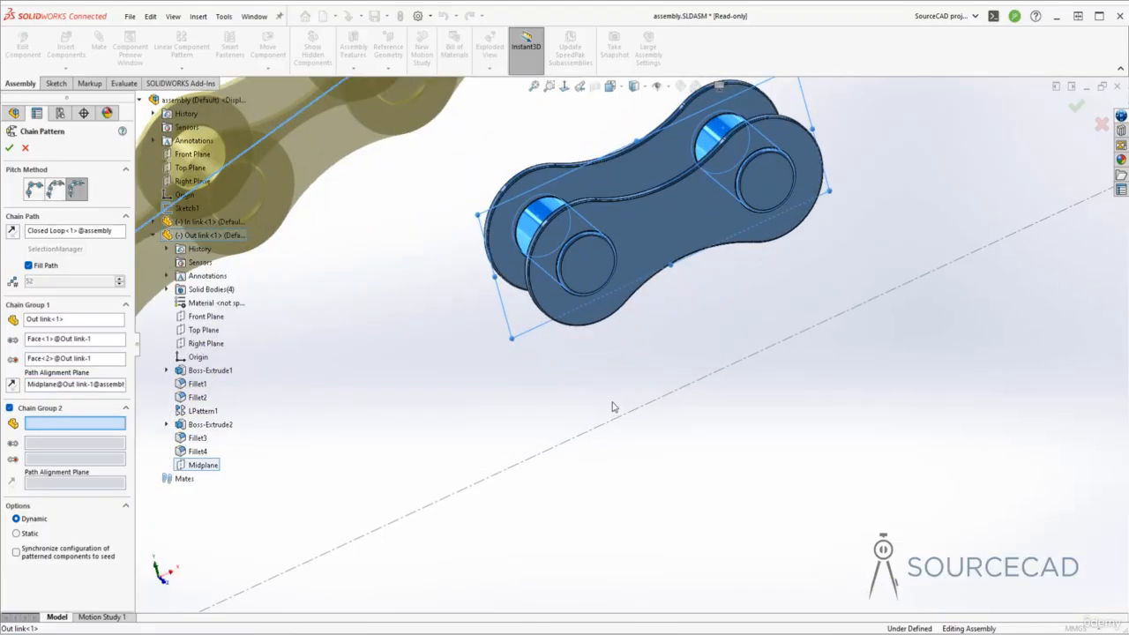
{"action": "scroll", "coordinate": [615, 407], "scroll_direction": "up", "scroll_amount": 4}
{"action": "scroll", "coordinate": [677, 402], "scroll_direction": "down", "scroll_amount": 4}
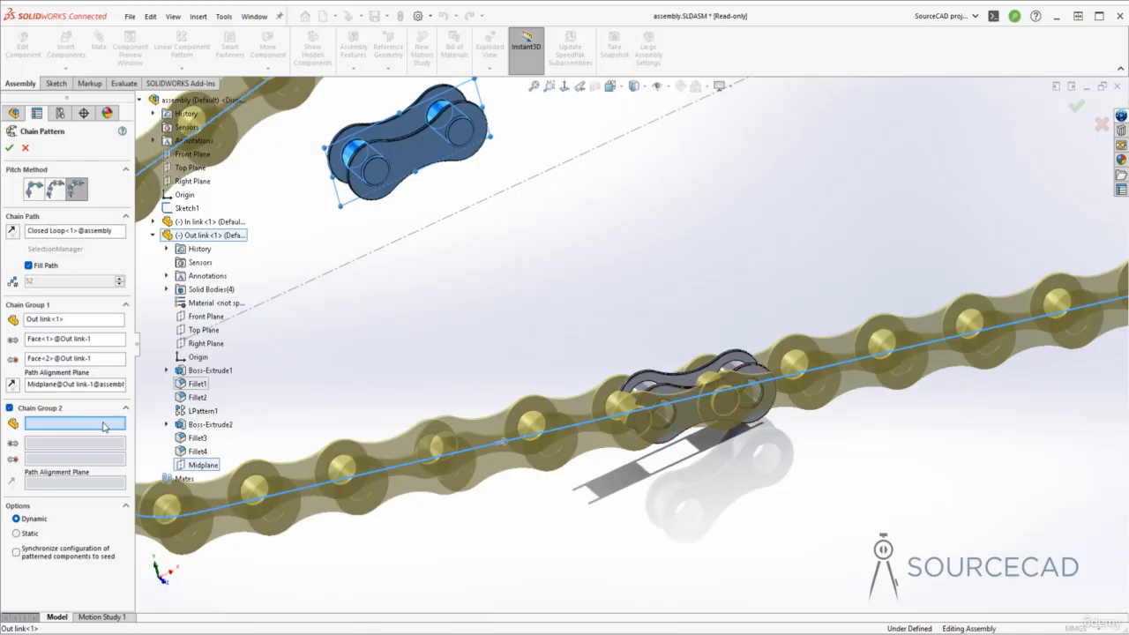
{"action": "left_click", "coordinate": [697, 387]}
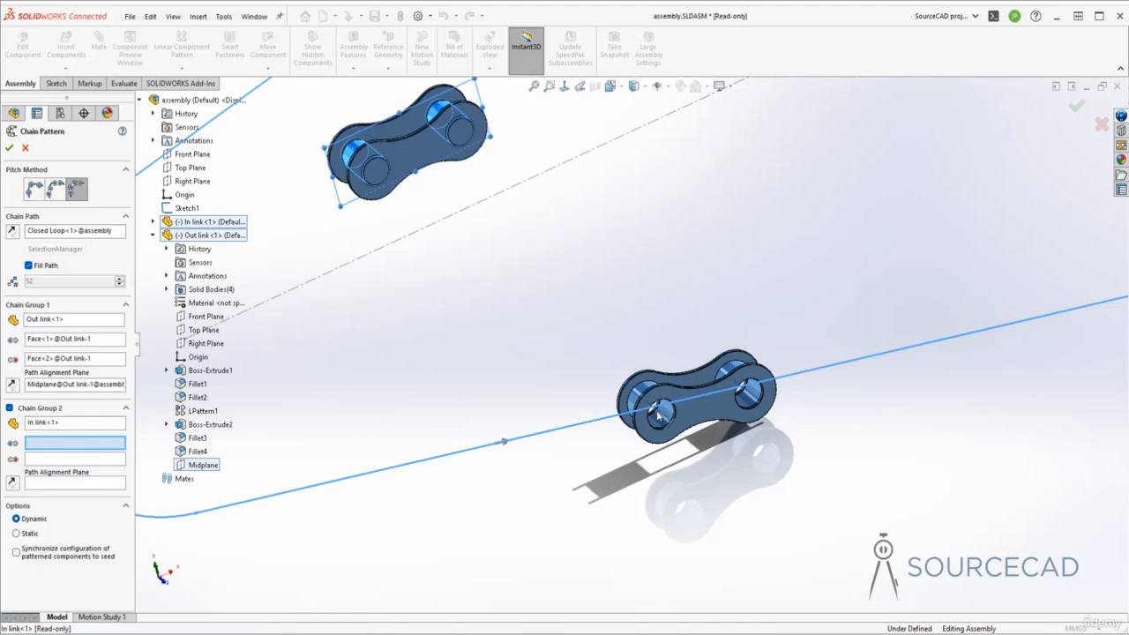
{"action": "key", "text": "g"}
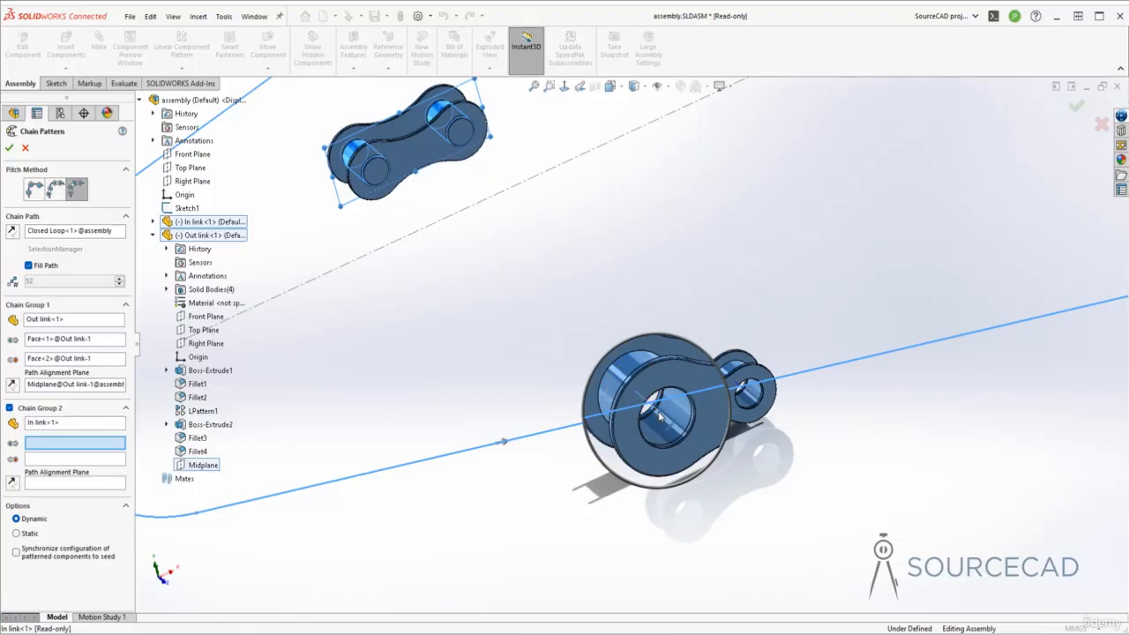
{"action": "left_click", "coordinate": [658, 416]}
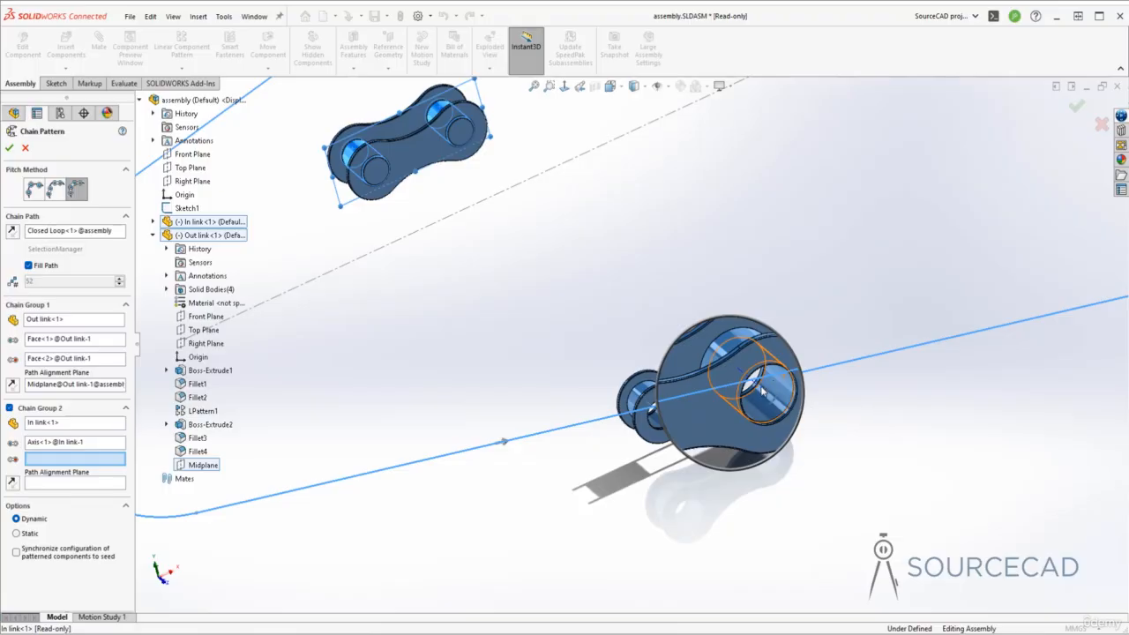
{"action": "left_click", "coordinate": [760, 394]}
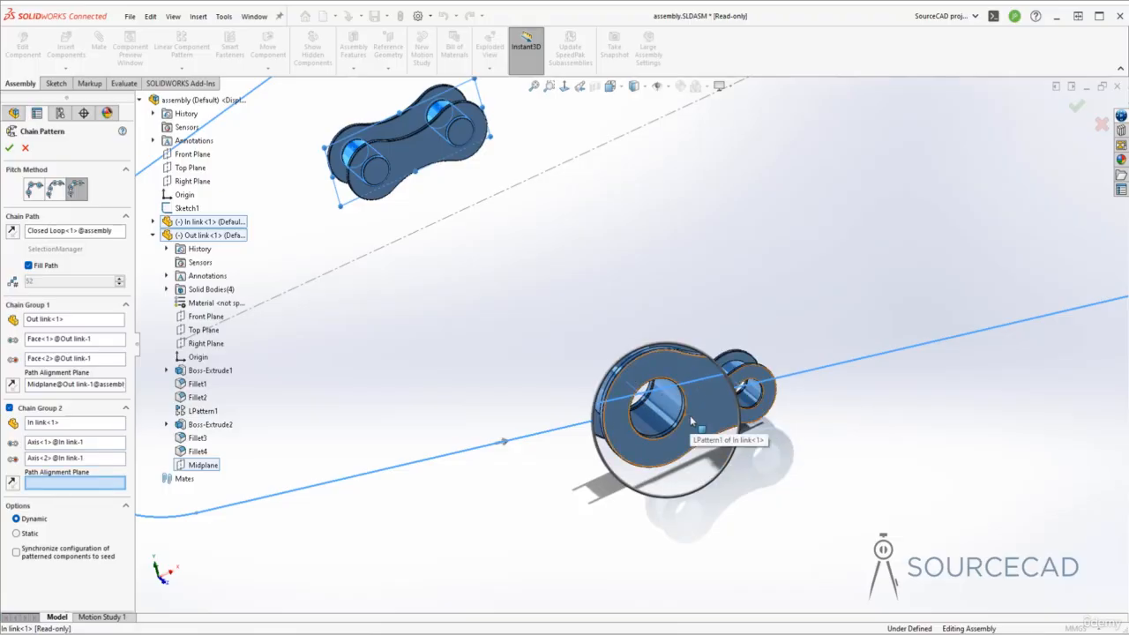
{"action": "key", "text": "g"}
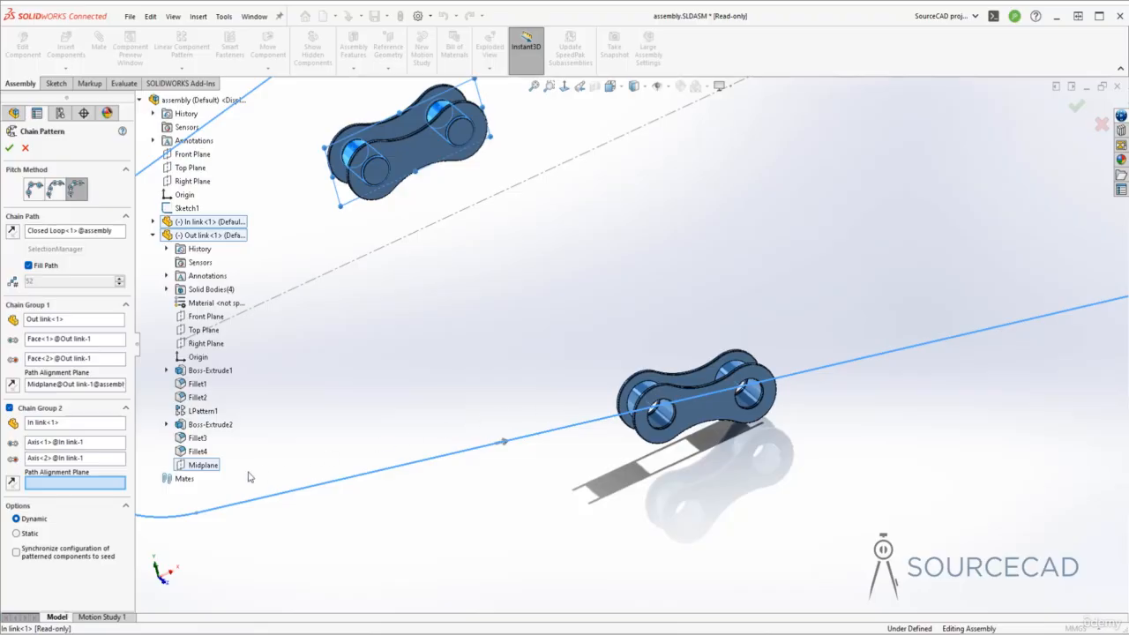
Set the In link's Midplane as path alignment plane for Chain Group 2 and create the chain pattern.
{"action": "left_click", "coordinate": [154, 224]}
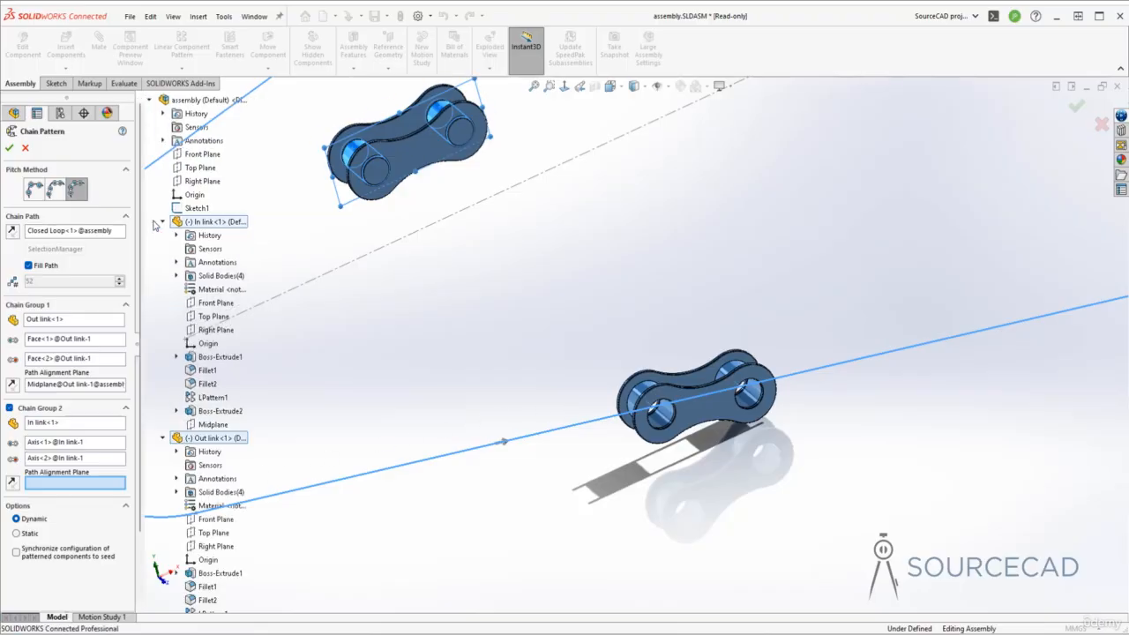
{"action": "left_click", "coordinate": [213, 424]}
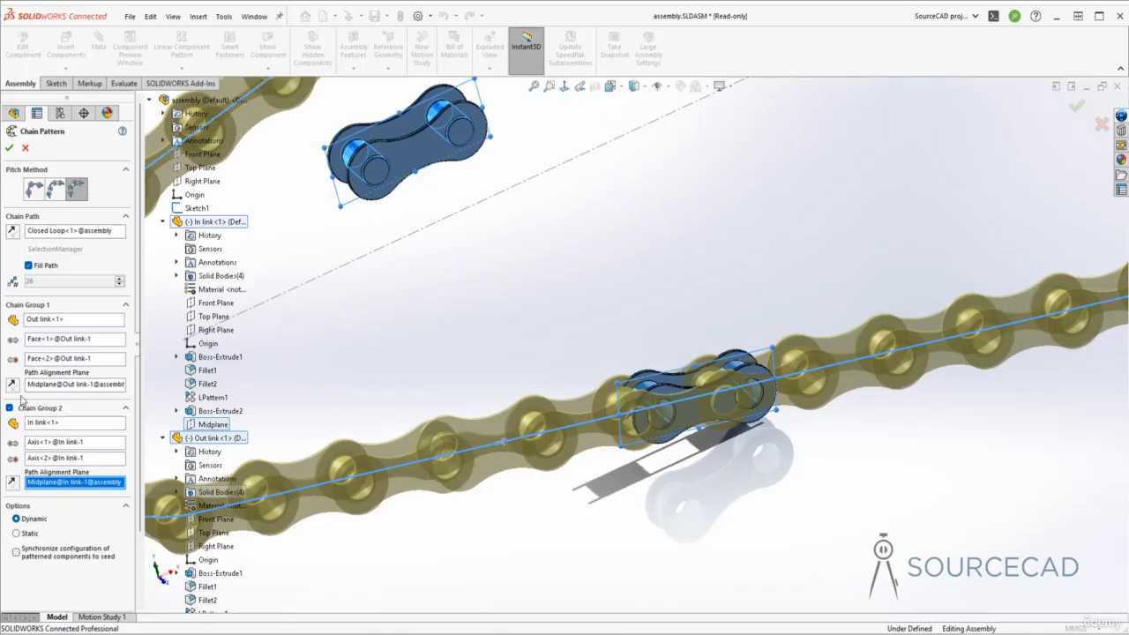
{"action": "left_click", "coordinate": [9, 148]}
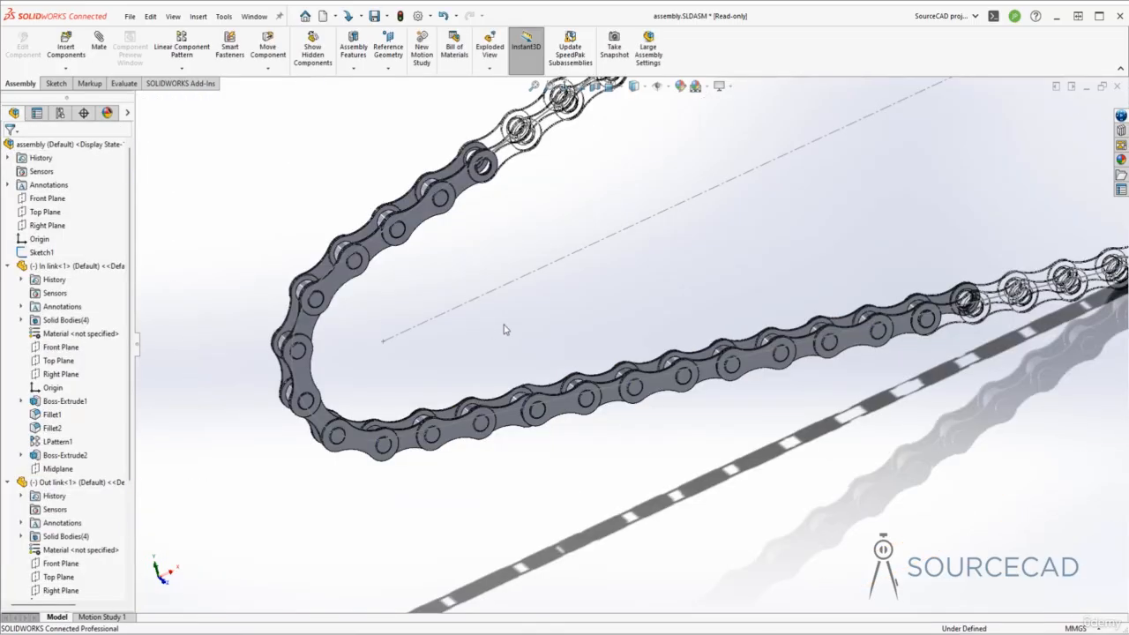
Test the chain's motion by moving an Out link along the loop toward the large arc, and inspect how the links connect.
{"action": "scroll", "coordinate": [591, 231], "scroll_direction": "up", "scroll_amount": 3}
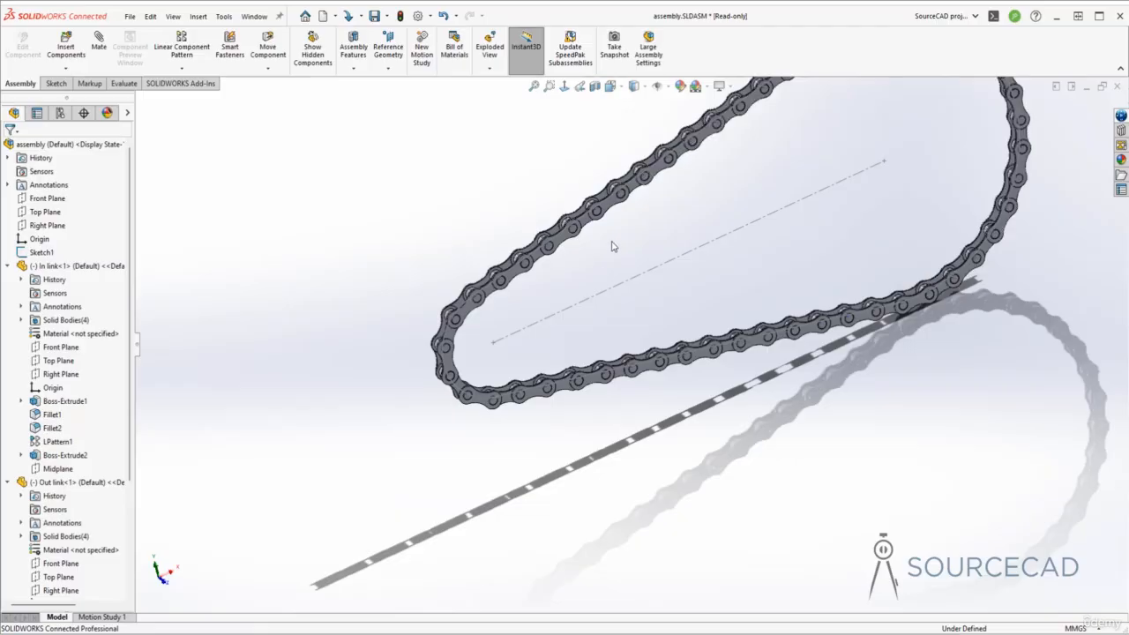
{"action": "middle_click_drag", "start_coordinate": [674, 229], "coordinate": [514, 343], "text": "ctrl"}
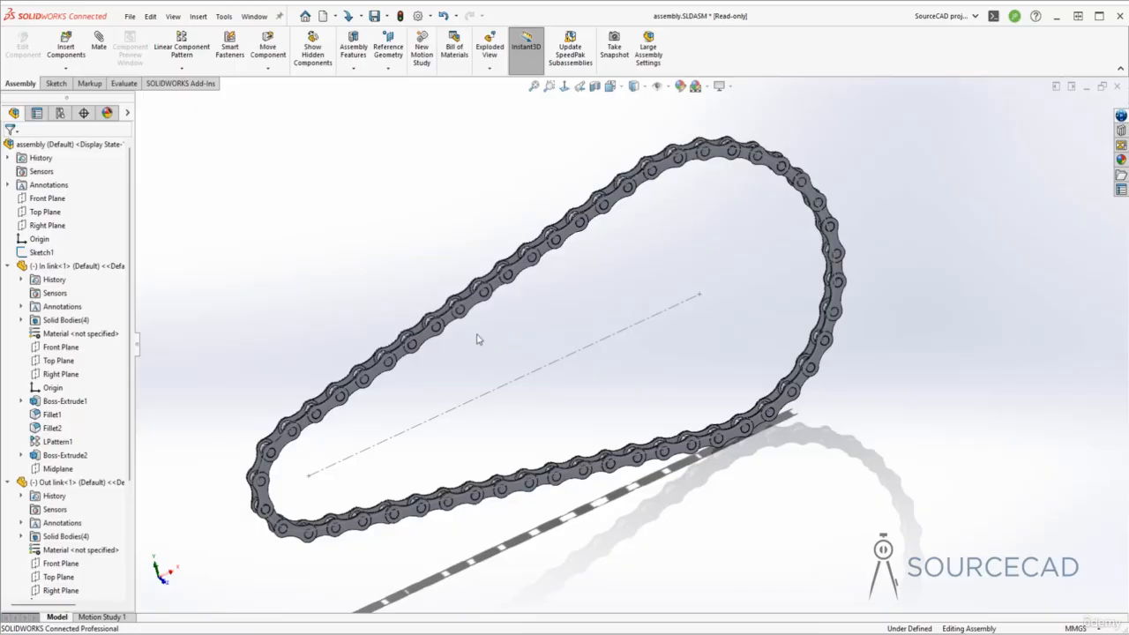
{"action": "left_click", "coordinate": [477, 303]}
{"action": "left_click_drag", "start_coordinate": [477, 303], "coordinate": [787, 181]}
{"action": "middle_click_drag", "start_coordinate": [427, 336], "coordinate": [403, 373]}
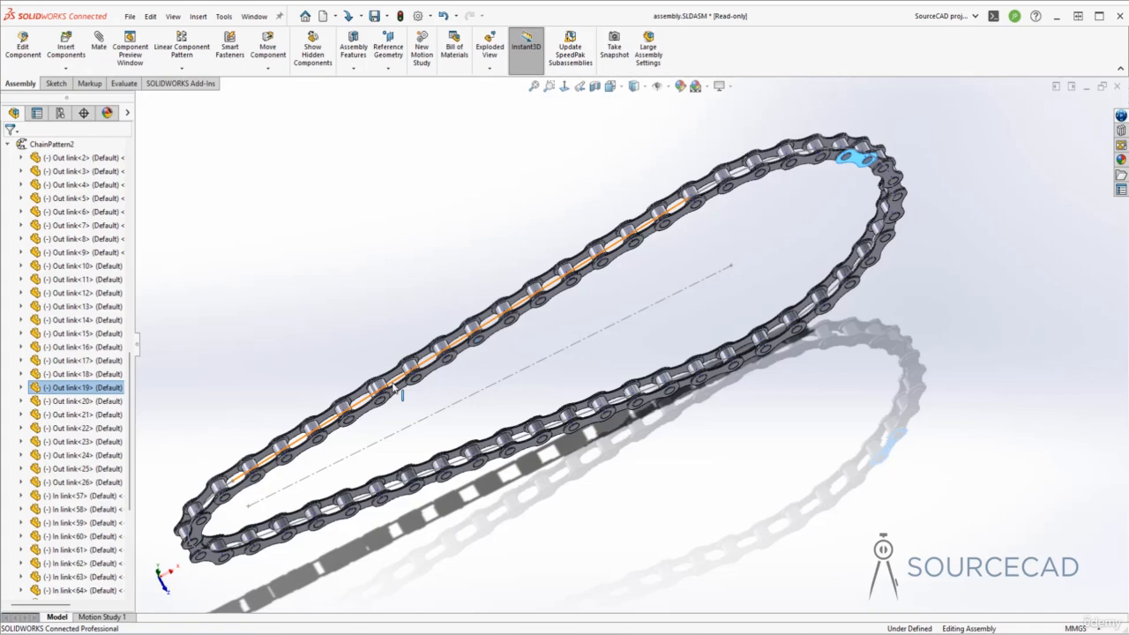
{"action": "scroll", "coordinate": [395, 389], "scroll_direction": "down", "scroll_amount": 5}
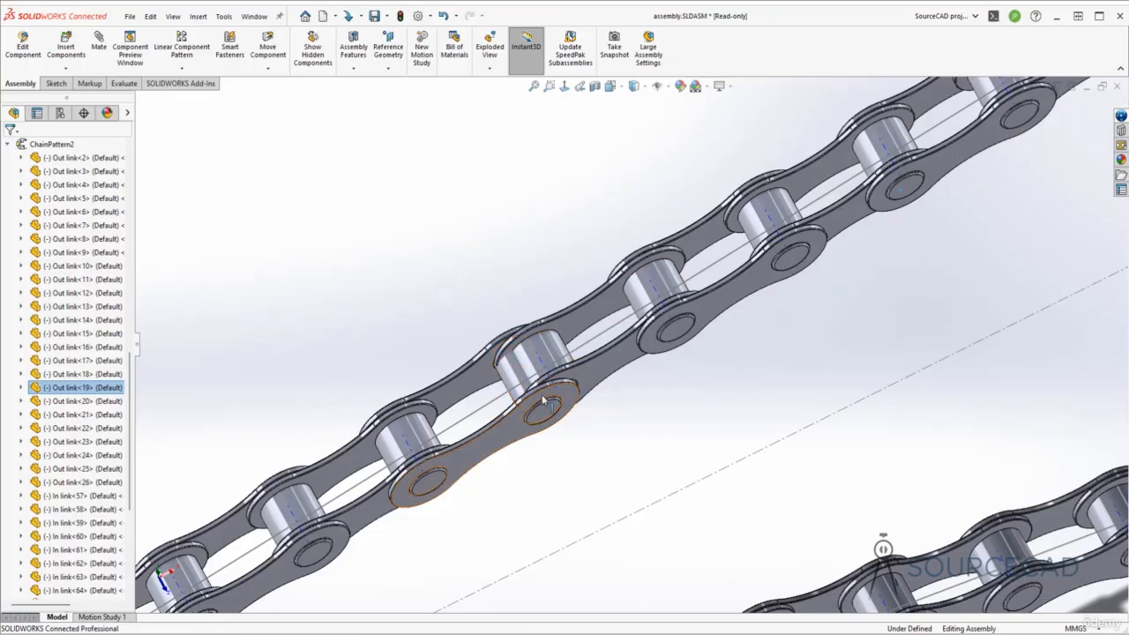
{"action": "scroll", "coordinate": [545, 402], "scroll_direction": "up", "scroll_amount": 5}
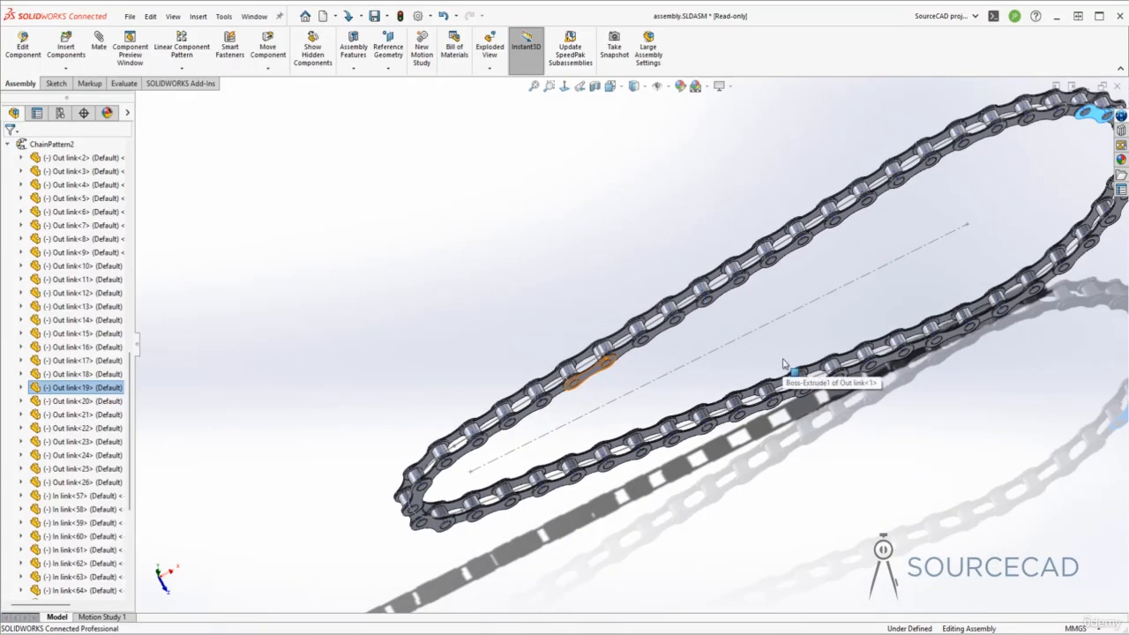
{"action": "middle_click_drag", "start_coordinate": [782, 364], "coordinate": [783, 364]}
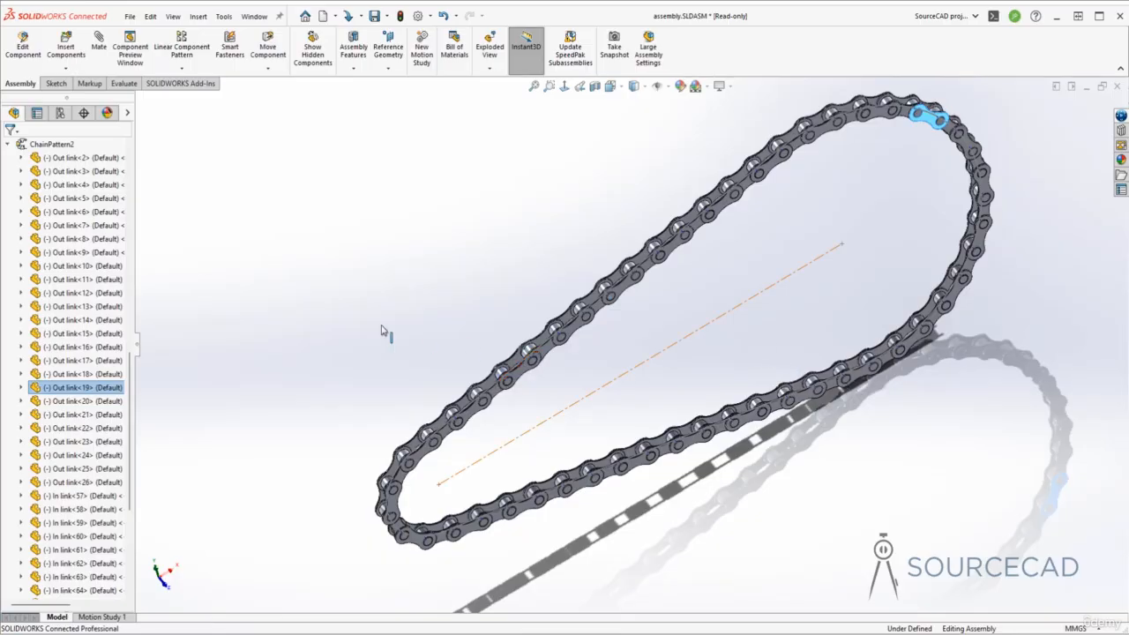
Edit the chain path sketch and set the distance between the two arc centres to 476 mm.
{"action": "scroll", "coordinate": [61, 326], "scroll_direction": "up", "scroll_amount": 8}
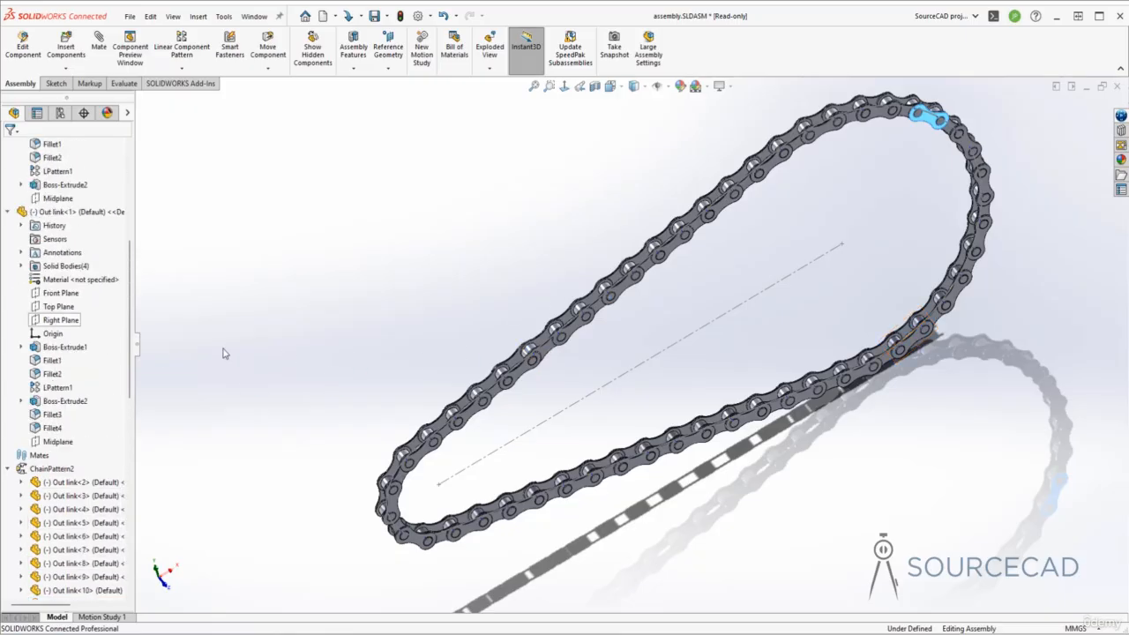
{"action": "scroll", "coordinate": [46, 275], "scroll_direction": "up", "scroll_amount": 1}
{"action": "left_click", "coordinate": [8, 252]}
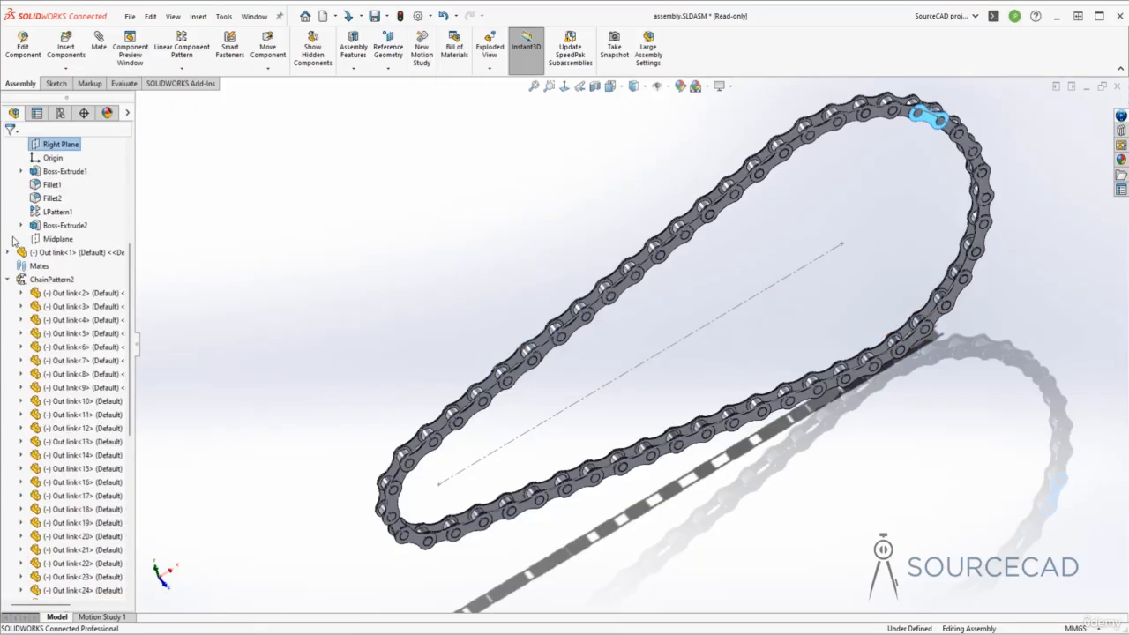
{"action": "scroll", "coordinate": [23, 234], "scroll_direction": "up", "scroll_amount": 4}
{"action": "left_click", "coordinate": [8, 199]}
{"action": "left_click", "coordinate": [42, 184]}
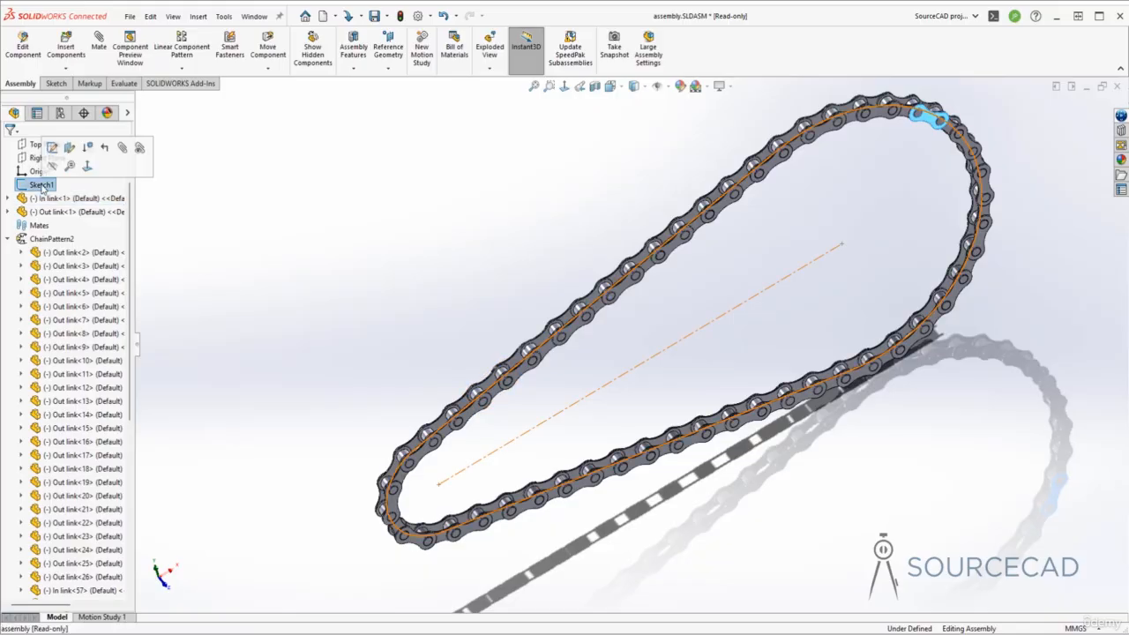
{"action": "left_click", "coordinate": [53, 148]}
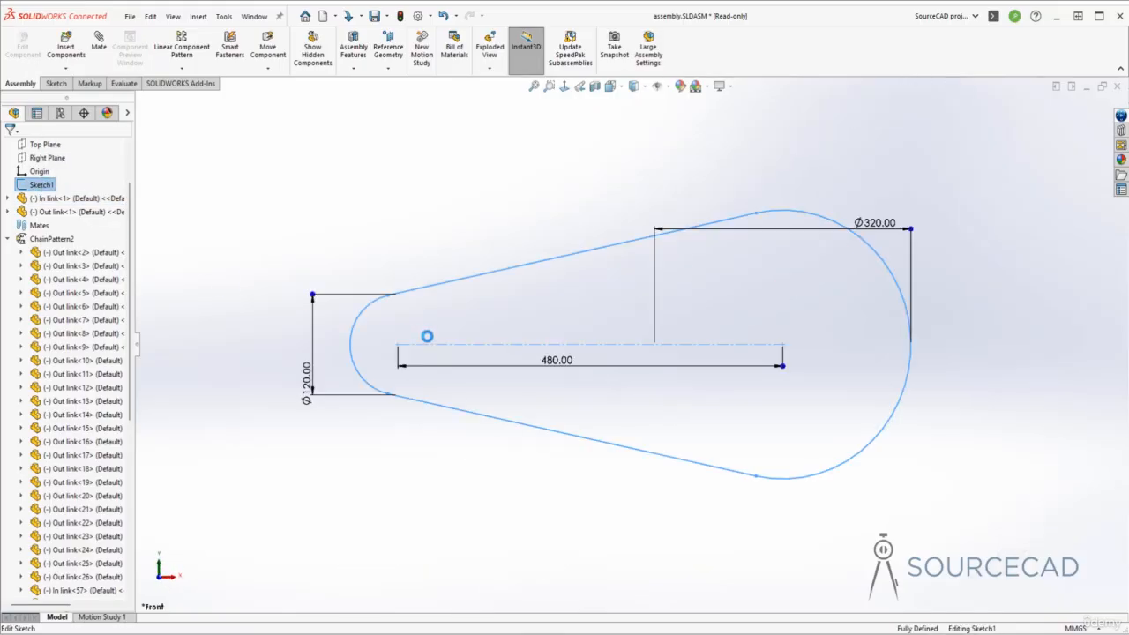
{"action": "double_click", "coordinate": [554, 364]}
{"action": "type", "text": "4"}
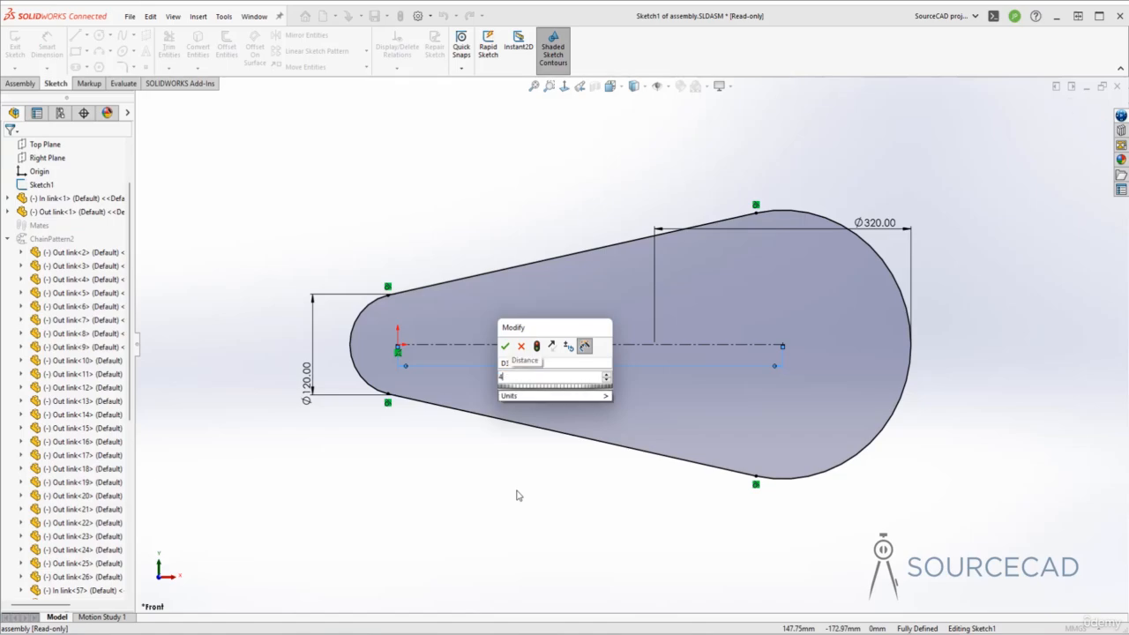
{"action": "type", "text": "76"}
{"action": "left_click", "coordinate": [502, 345]}
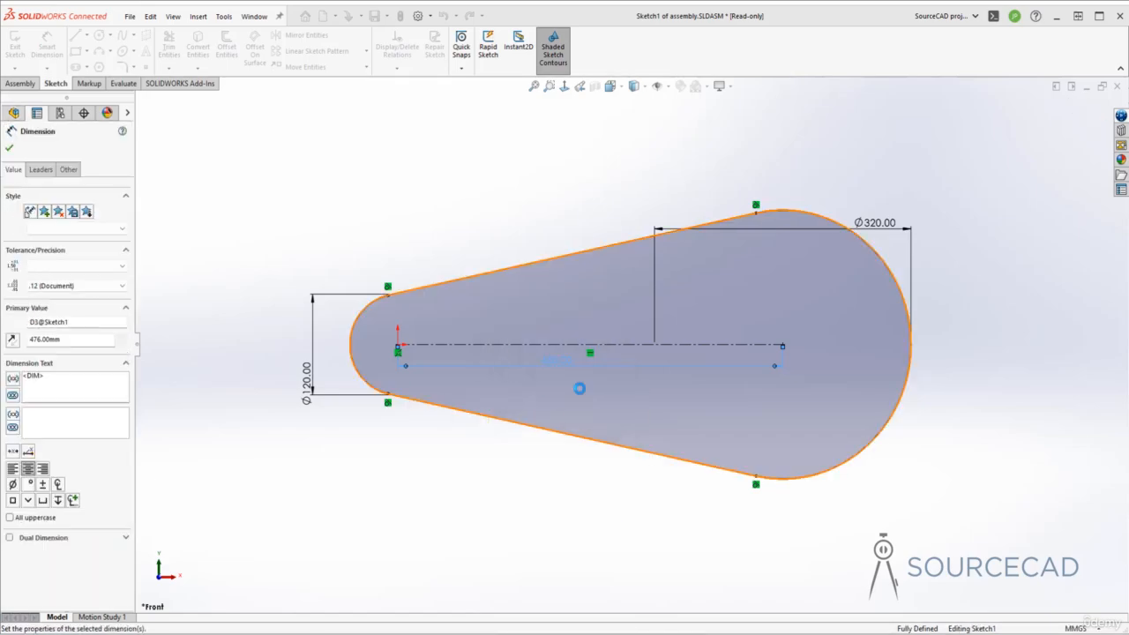
{"action": "key", "text": "Escape"}
{"action": "key", "text": "Escape"}
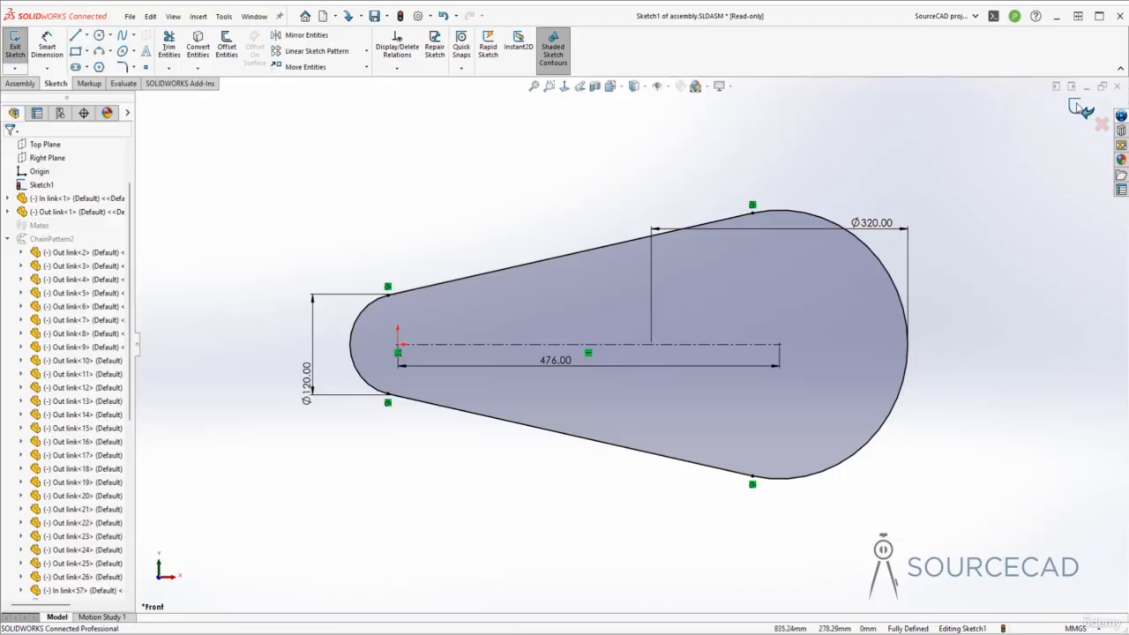
{"action": "left_click", "coordinate": [1081, 107]}
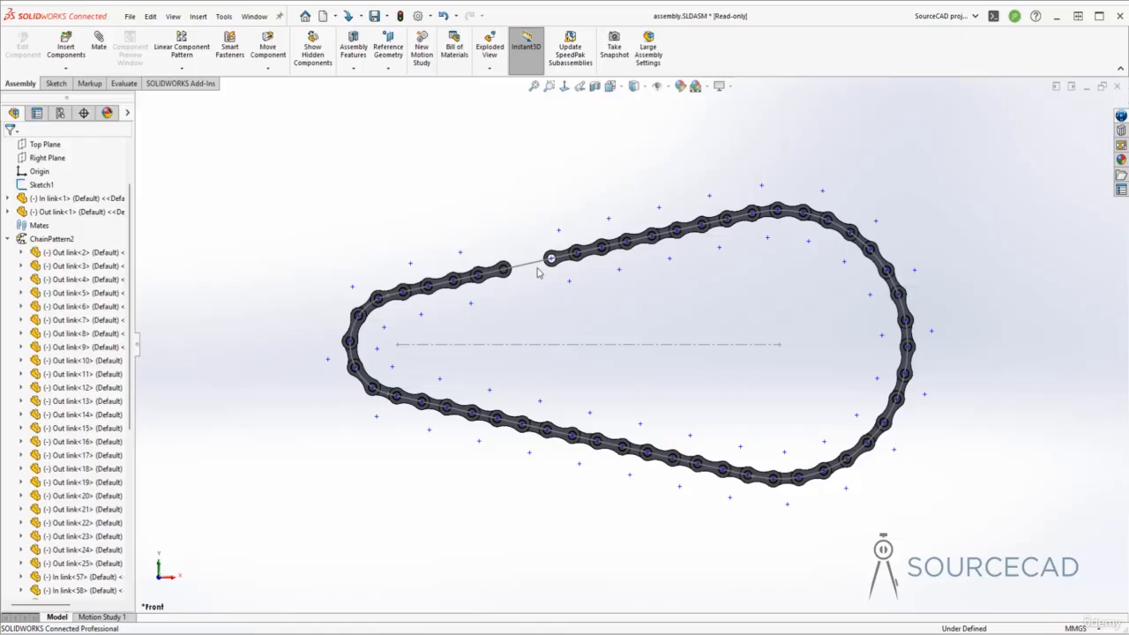
Edit the chain path sketch again and adjust its arc centre distance to close the gap between the chain links.
{"action": "left_click", "coordinate": [40, 185]}
{"action": "left_click", "coordinate": [57, 152]}
{"action": "double_click", "coordinate": [553, 358]}
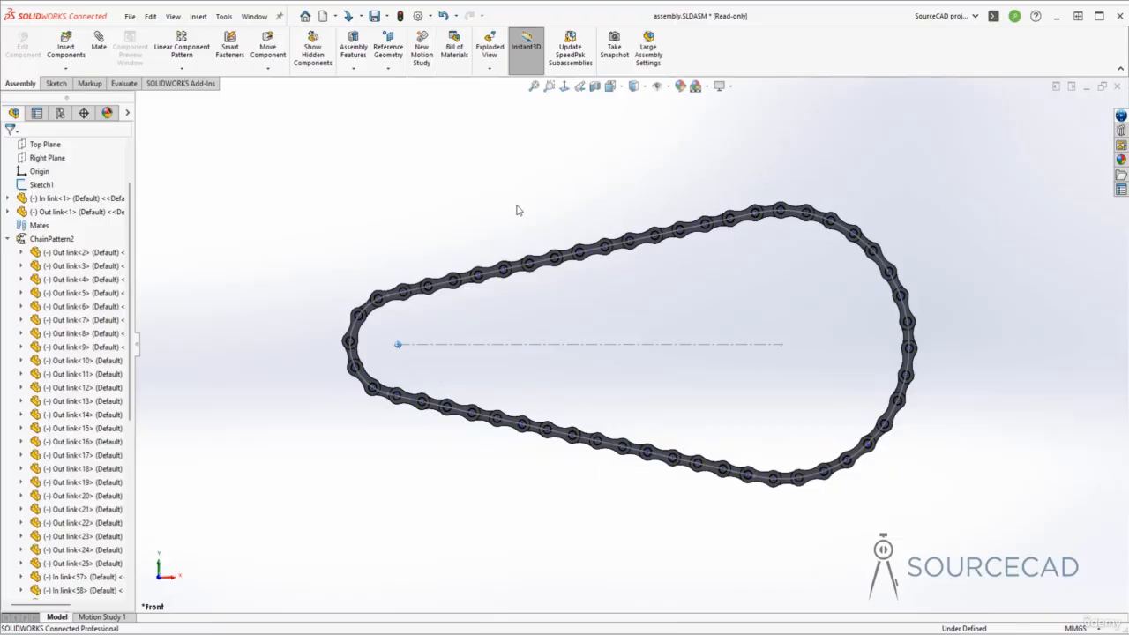
{"action": "middle_click_drag", "start_coordinate": [518, 210], "coordinate": [550, 393]}
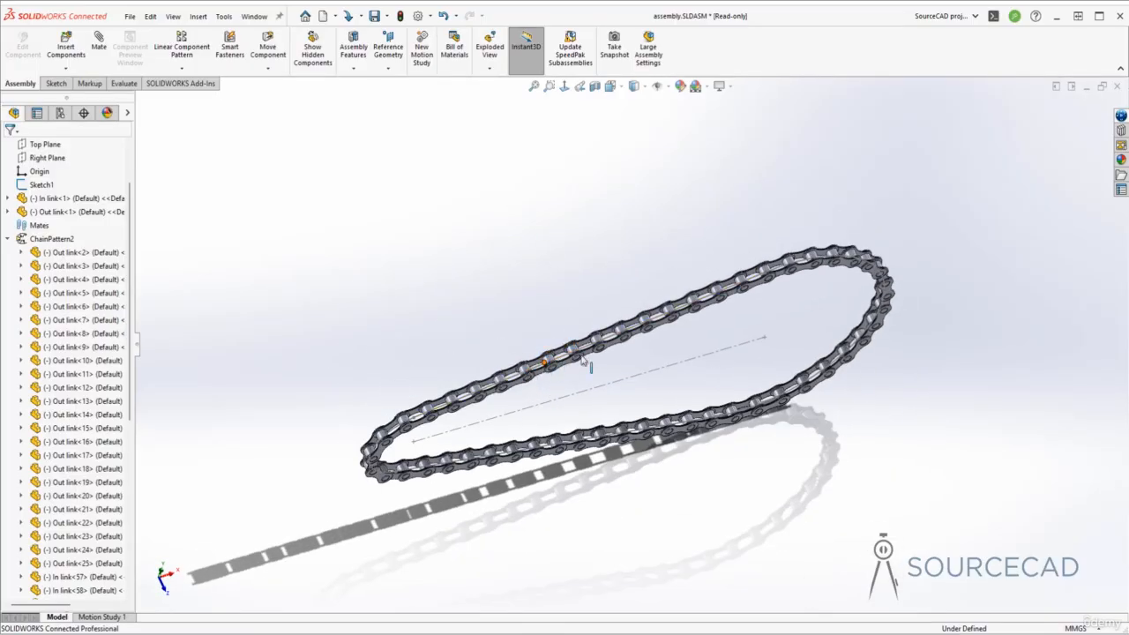
{"action": "middle_click_drag", "start_coordinate": [582, 360], "coordinate": [663, 313]}
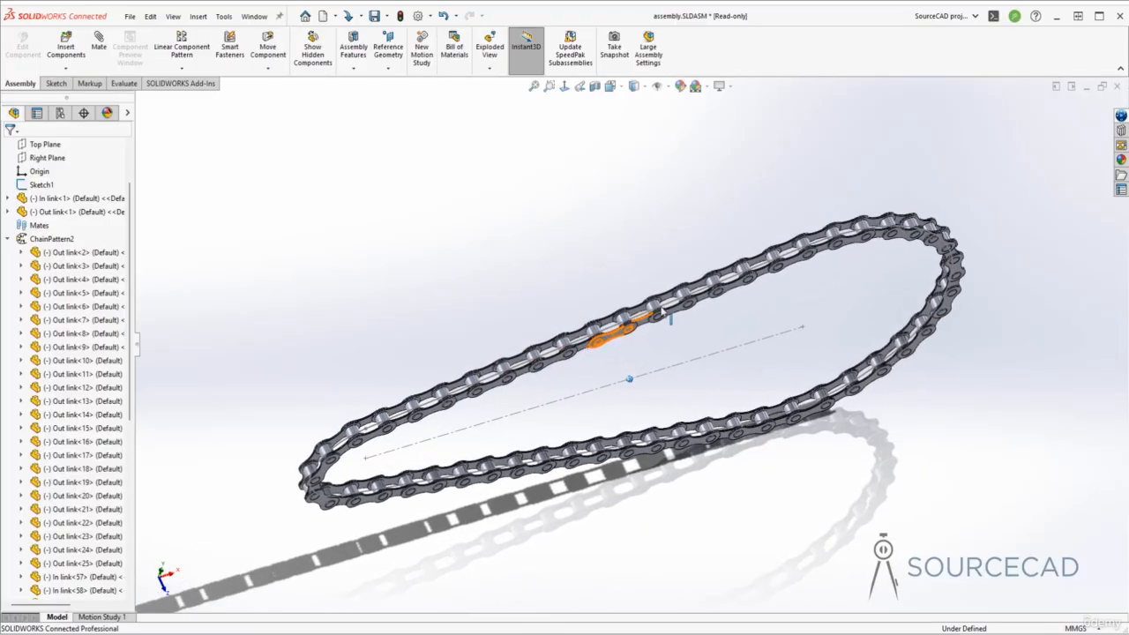